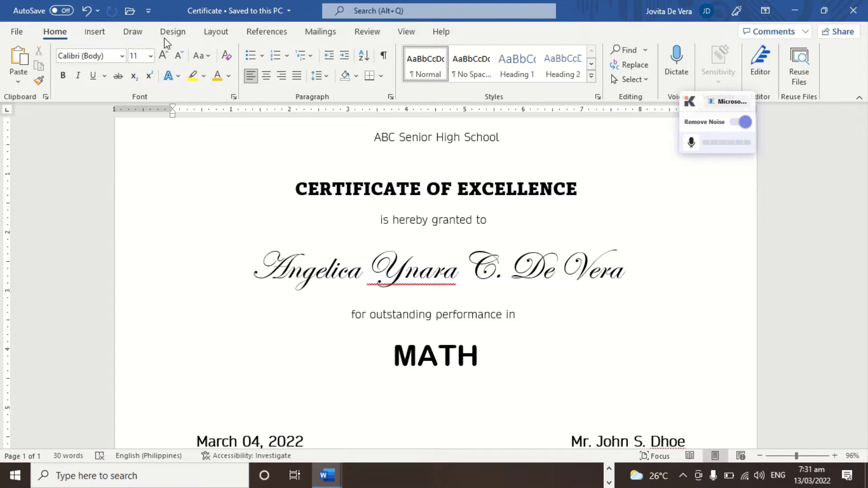
# Step: Apply a box page border with the 3 pt thin-thick-thin line style to the whole document and check it in the print preview
pyautogui.click(176, 33)
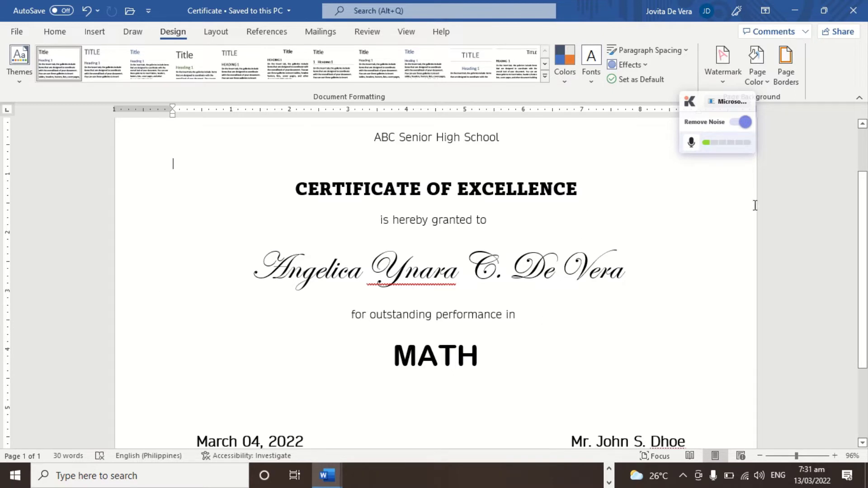
pyautogui.click(789, 81)
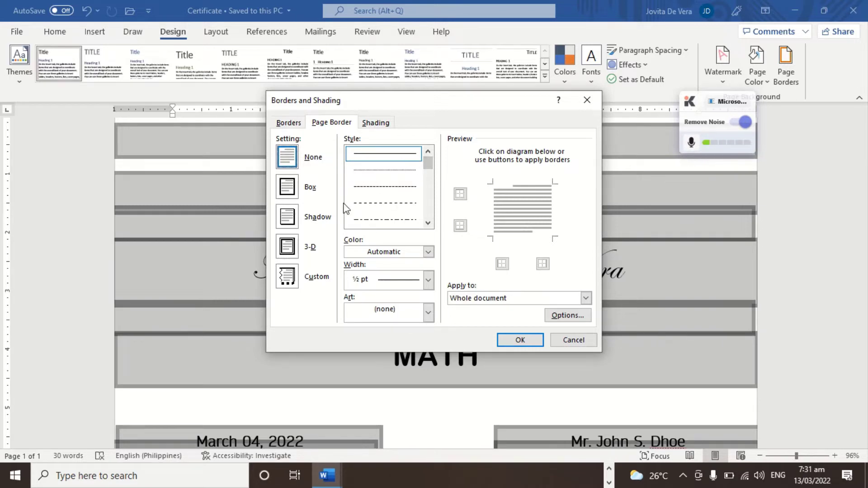
pyautogui.click(290, 195)
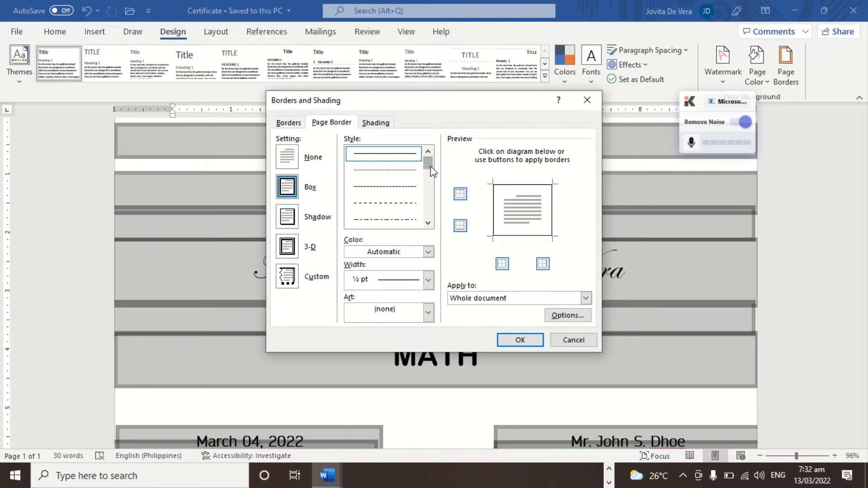
pyautogui.moveTo(430, 166); pyautogui.dragTo(433, 186)
pyautogui.click(394, 203)
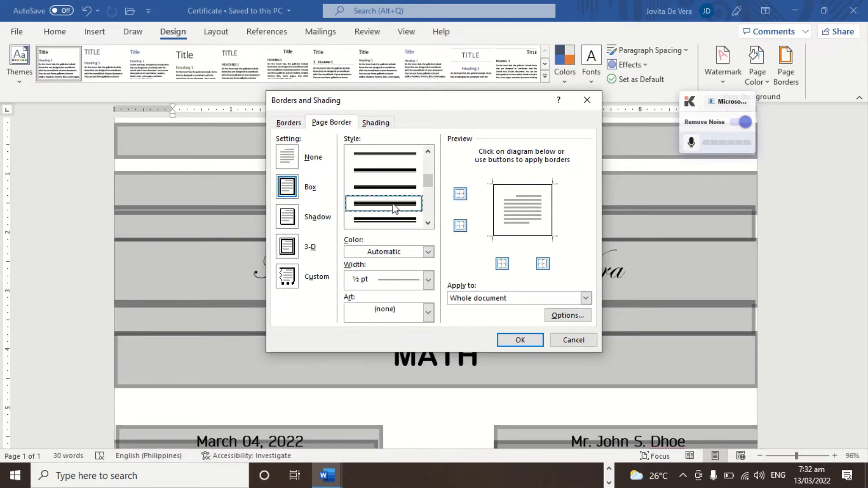
pyautogui.click(392, 220)
pyautogui.click(519, 340)
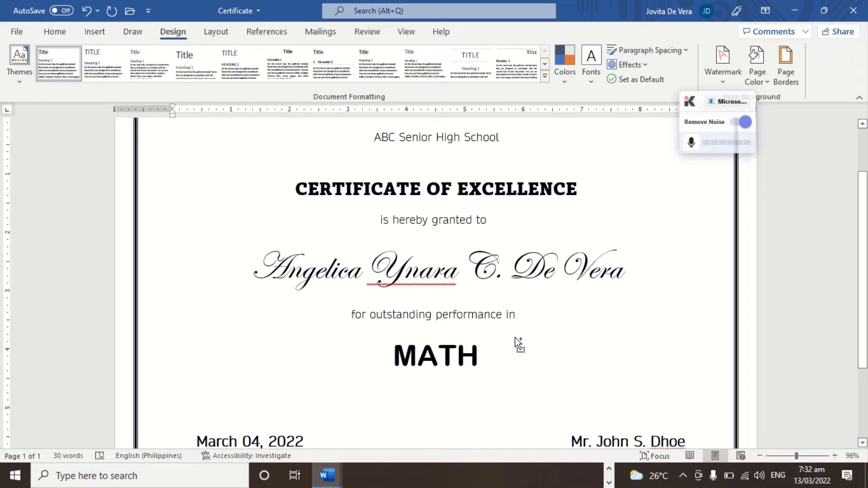
pyautogui.hotkey('ctrl', 'p')
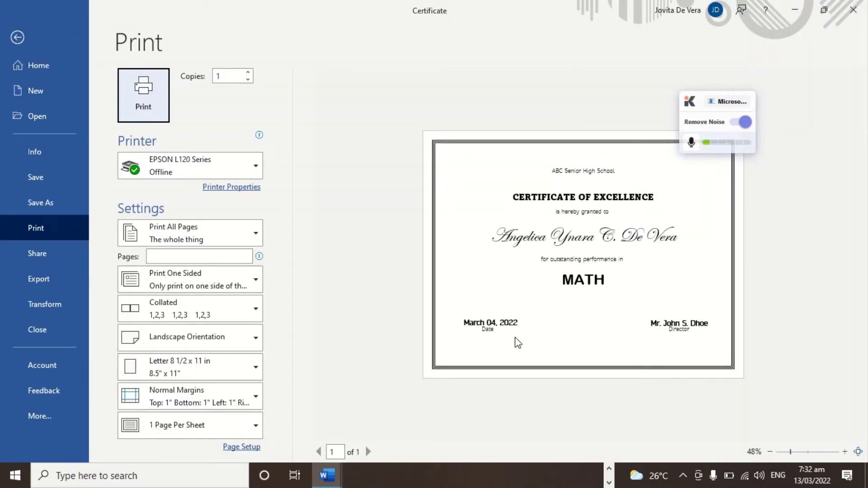
pyautogui.press('Escape')
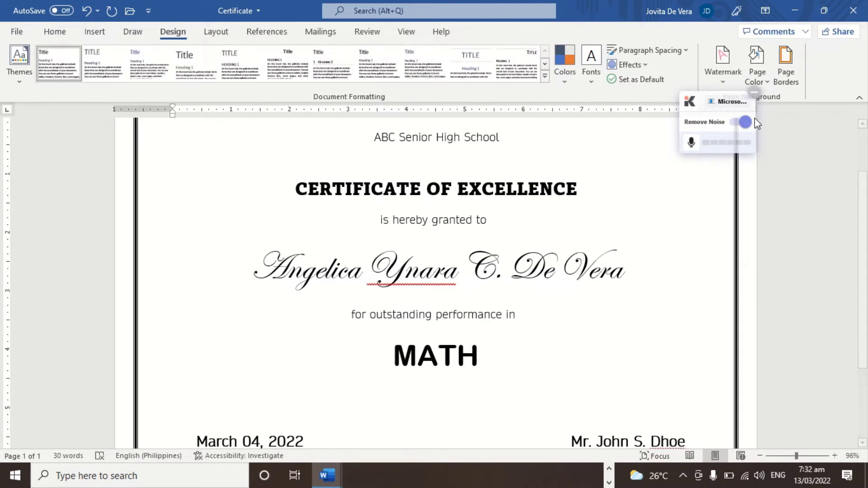
# Step: Remove the page border from the whole document and check the certificate in the print preview
pyautogui.click(787, 79)
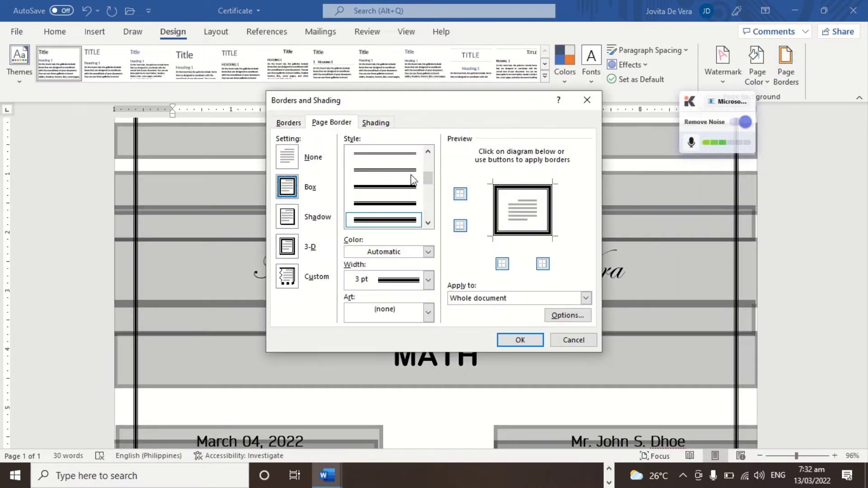
pyautogui.click(288, 162)
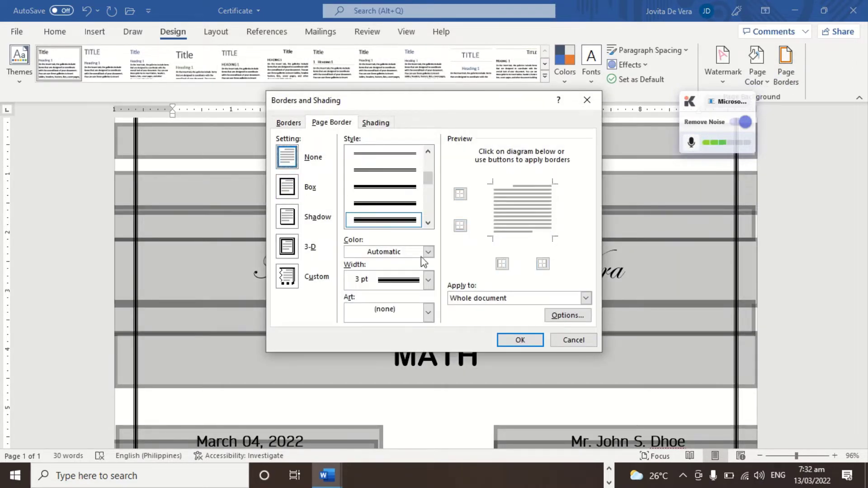
pyautogui.click(522, 340)
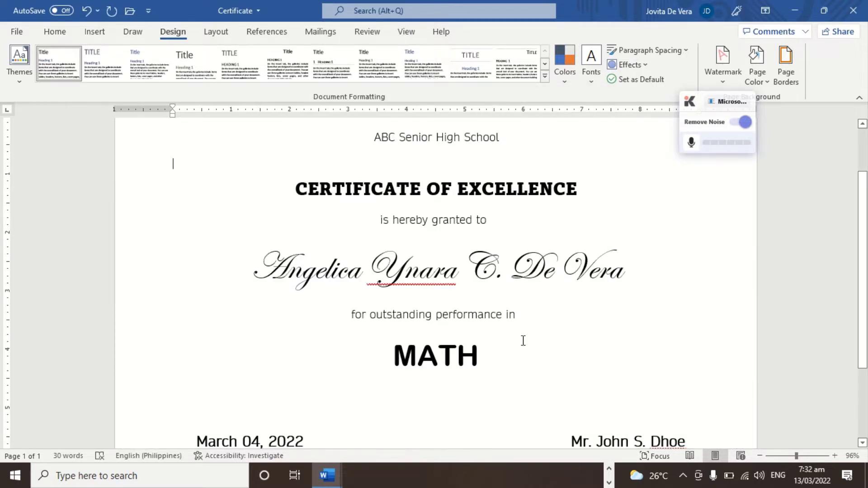
pyautogui.hotkey('ctrl', 'p')
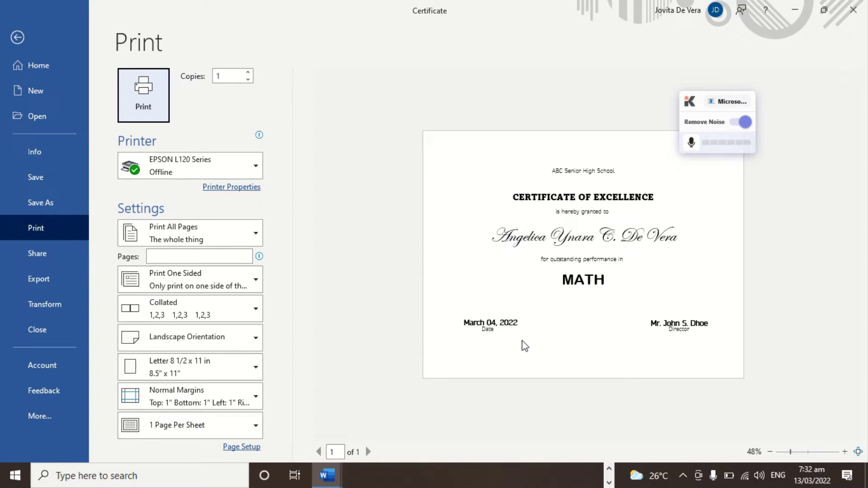
pyautogui.press('Escape')
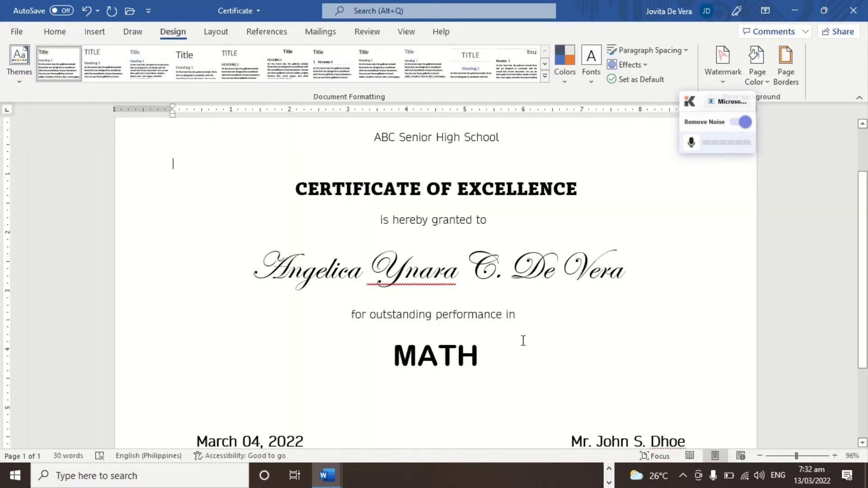
# Step: Configure a box page border with the large-gap thin-thick-thin line style, red colour and ¼ pt width
pyautogui.click(793, 83)
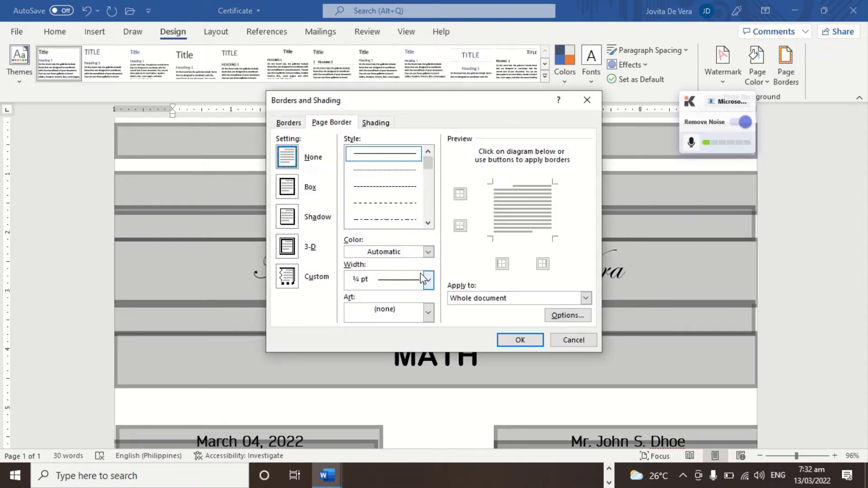
pyautogui.moveTo(426, 165)
pyautogui.mouseDown()
pyautogui.moveTo(421, 199)
pyautogui.moveTo(428, 195)
pyautogui.moveTo(428, 225)
pyautogui.moveTo(429, 190)
pyautogui.moveTo(432, 201)
pyautogui.mouseUp()
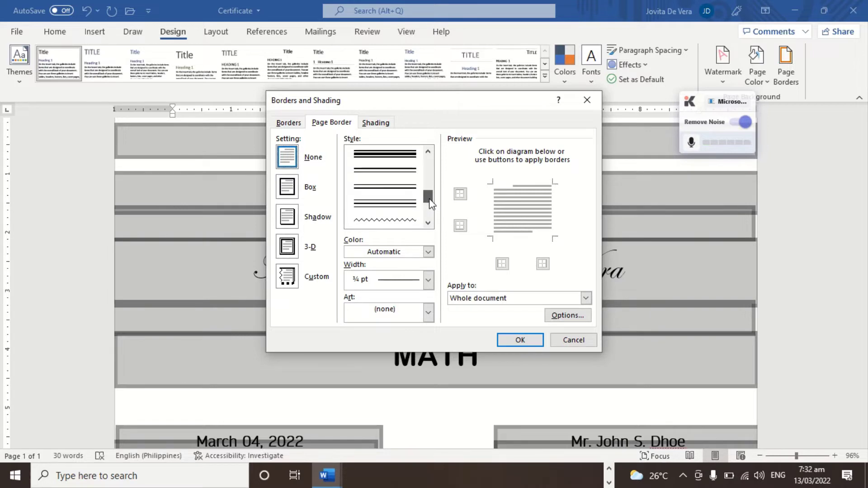
pyautogui.click(398, 205)
pyautogui.click(427, 252)
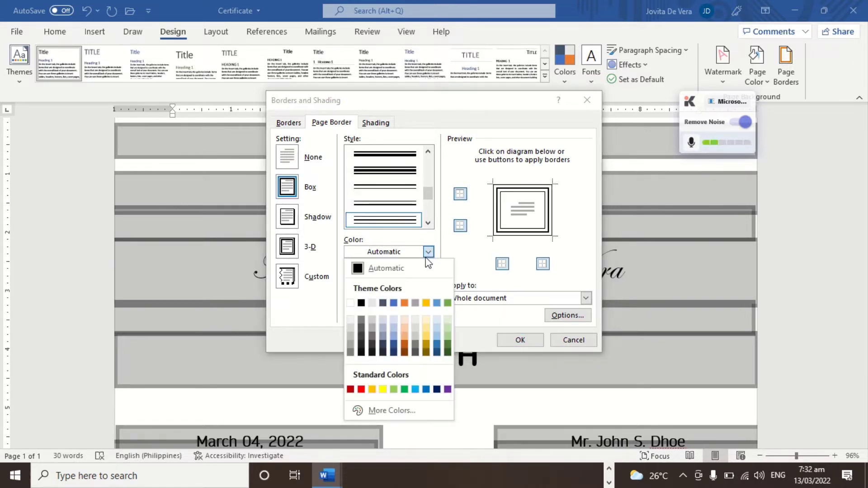
pyautogui.click(361, 389)
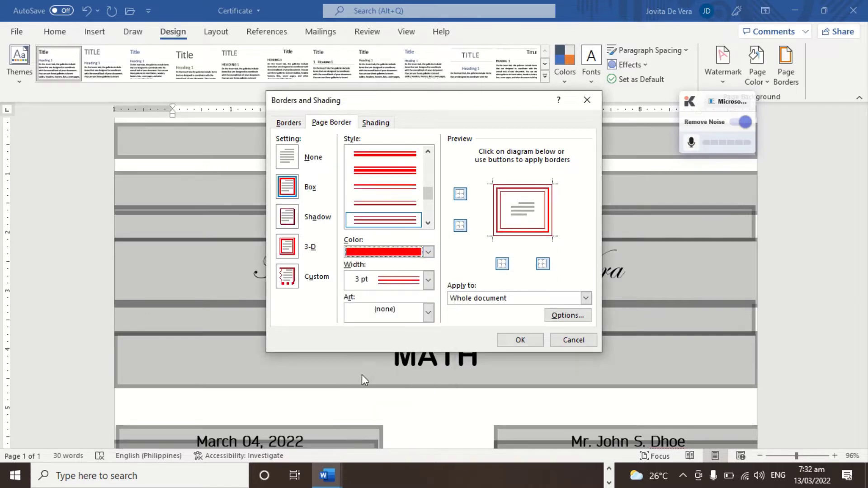
pyautogui.click(429, 284)
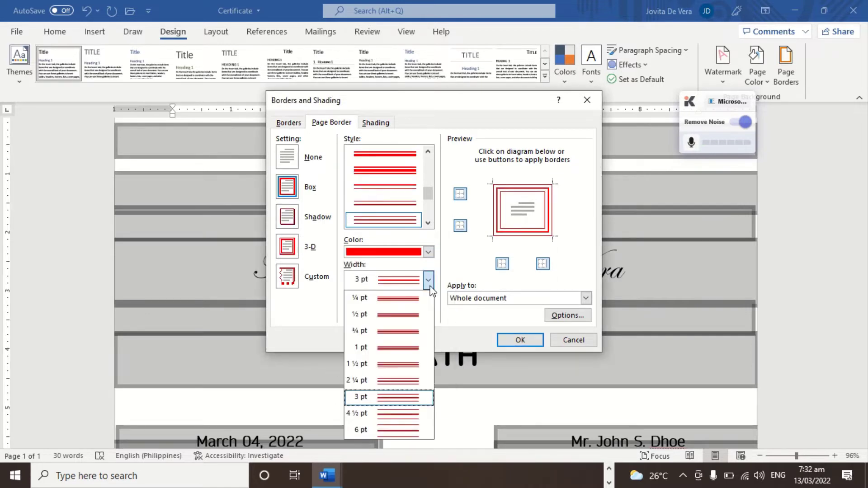
pyautogui.click(396, 300)
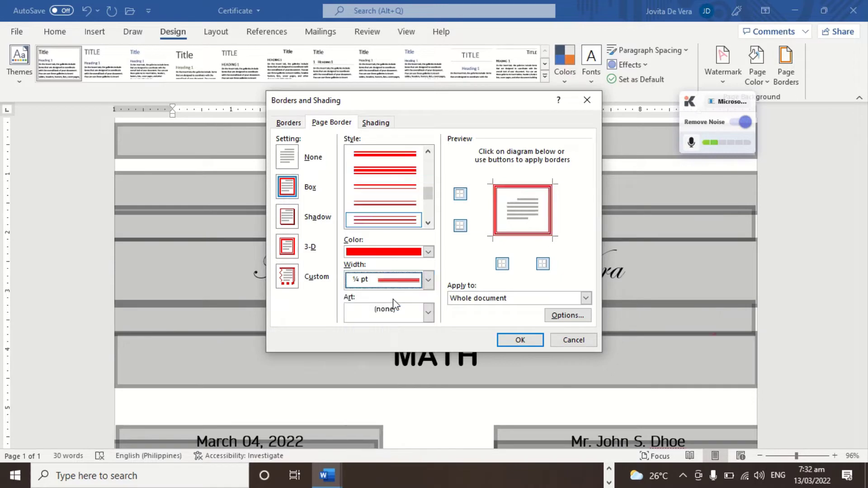
# Step: Try a page border art pattern made of repeated small dark red-and-black figures
pyautogui.click(428, 315)
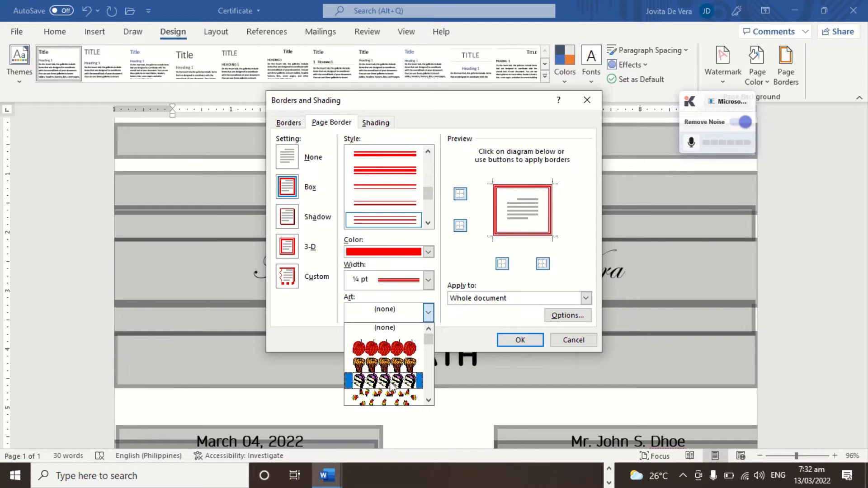
pyautogui.scroll(-1, 394, 386)
pyautogui.scroll(-2, 394, 387)
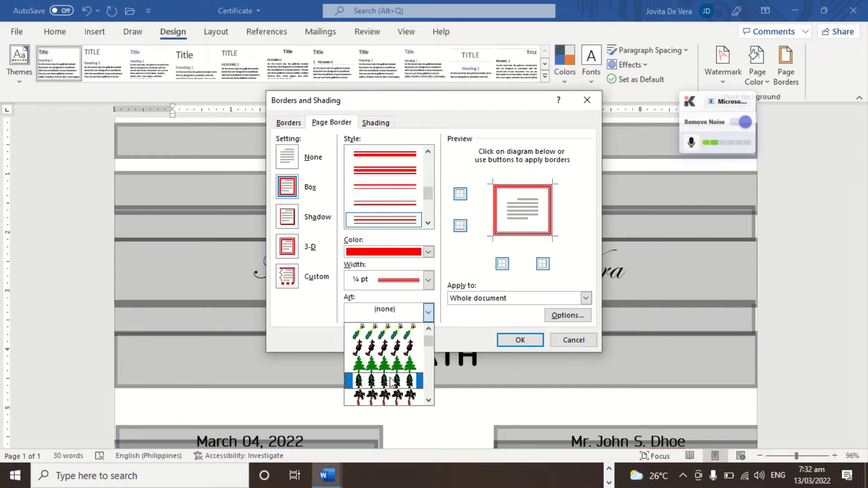
pyautogui.click(389, 350)
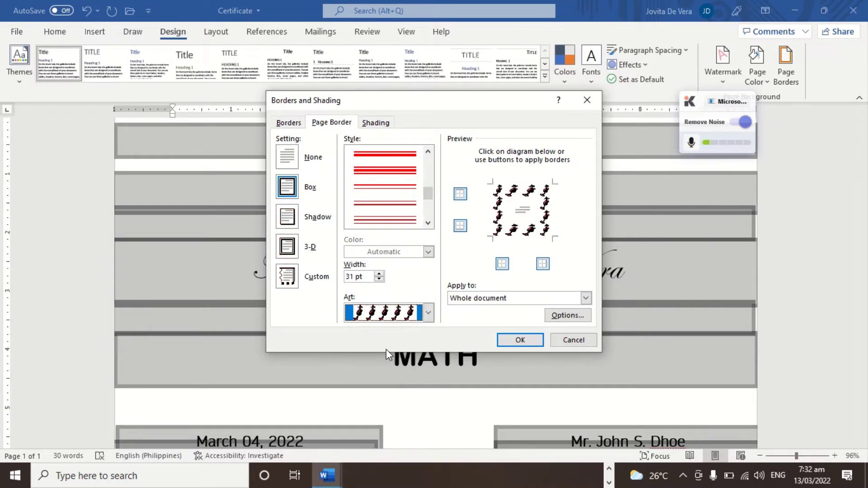
# Step: Choose the thin line art pattern with tiny ornaments, just below the green leaves pattern, and apply it as the whole document's page border
pyautogui.click(427, 313)
pyautogui.scroll(-3, 407, 385)
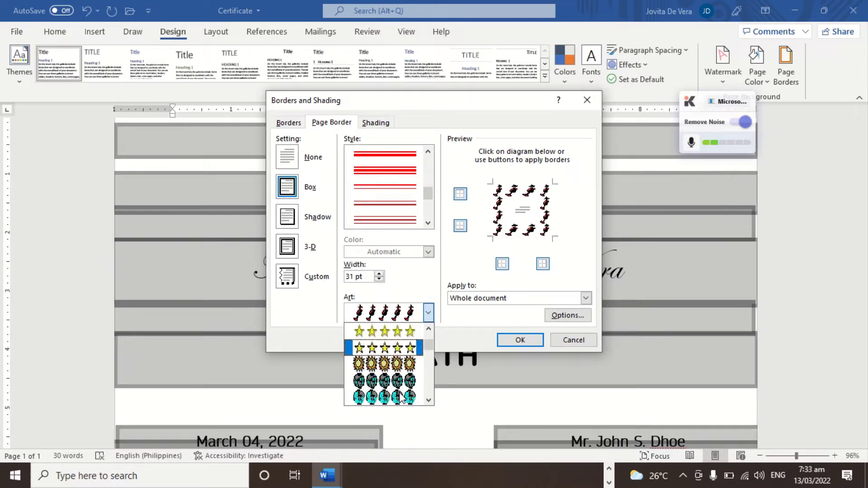
pyautogui.scroll(-1, 396, 375)
pyautogui.scroll(-1, 395, 372)
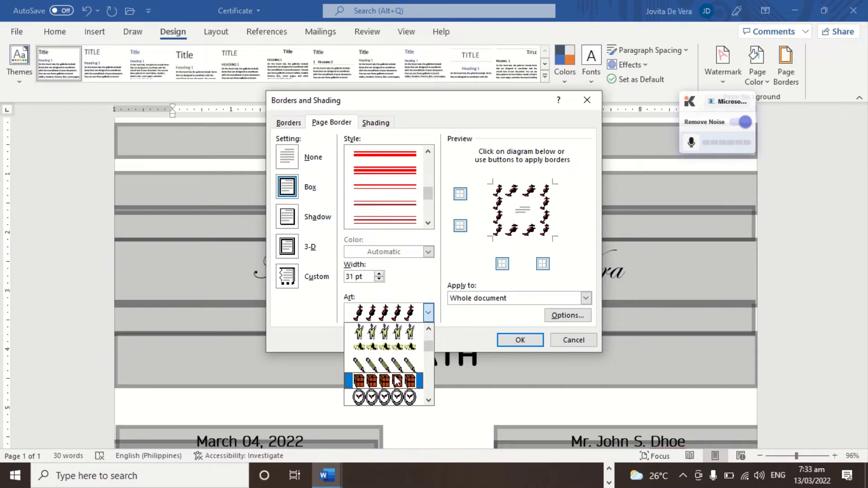
pyautogui.scroll(-2, 397, 381)
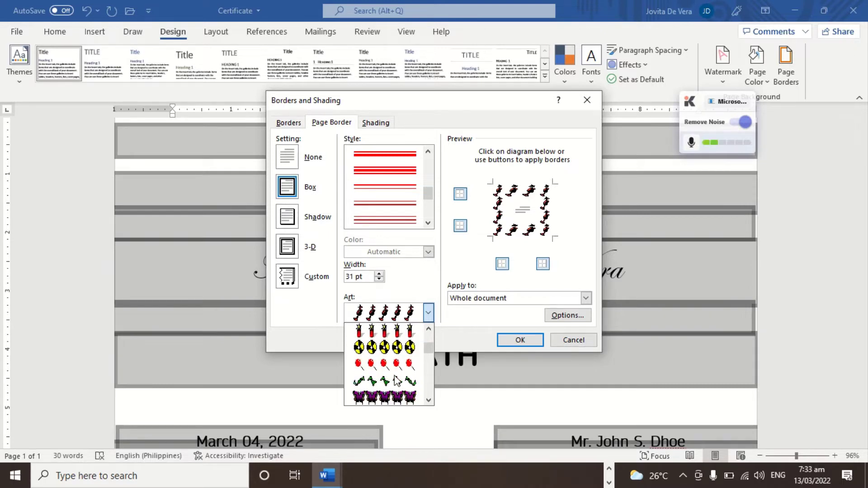
pyautogui.scroll(-4, 397, 381)
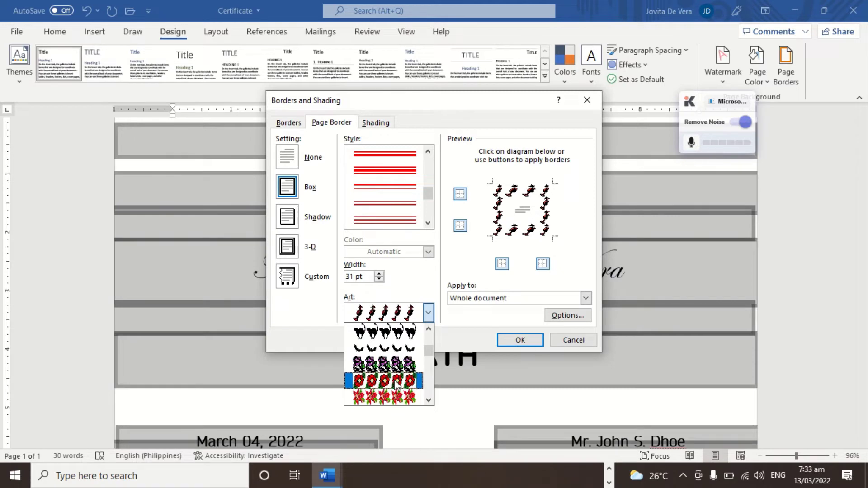
pyautogui.scroll(-3, 396, 383)
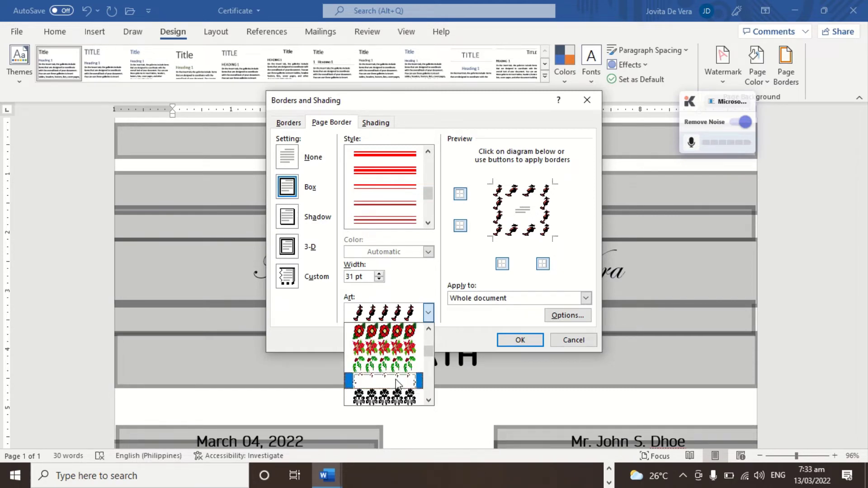
pyautogui.click(397, 382)
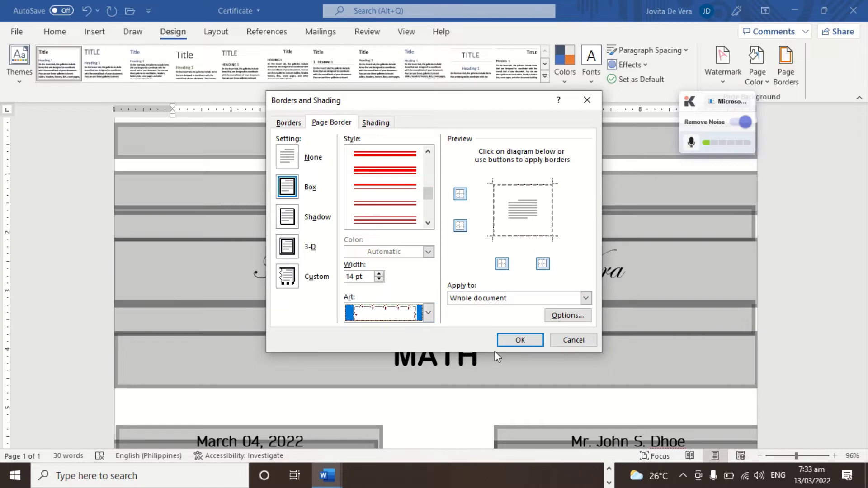
pyautogui.click(519, 341)
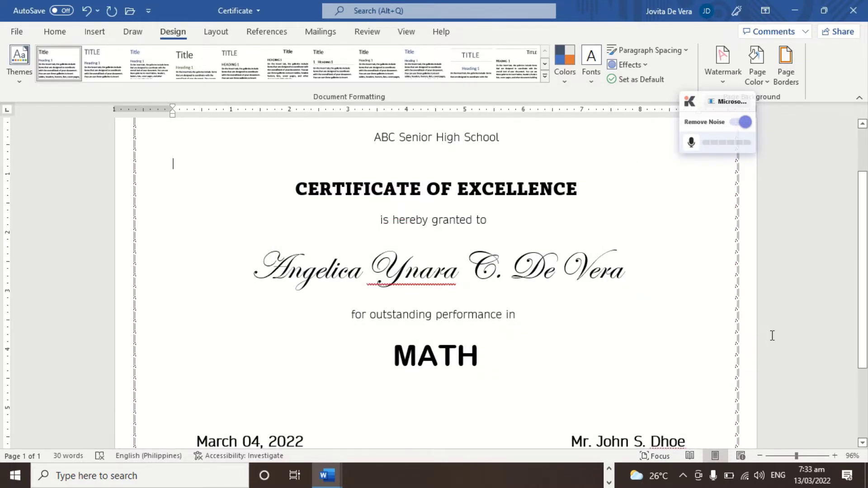
# Step: Check the certificate with its art page border in the print preview and return to the document
pyautogui.write('P')
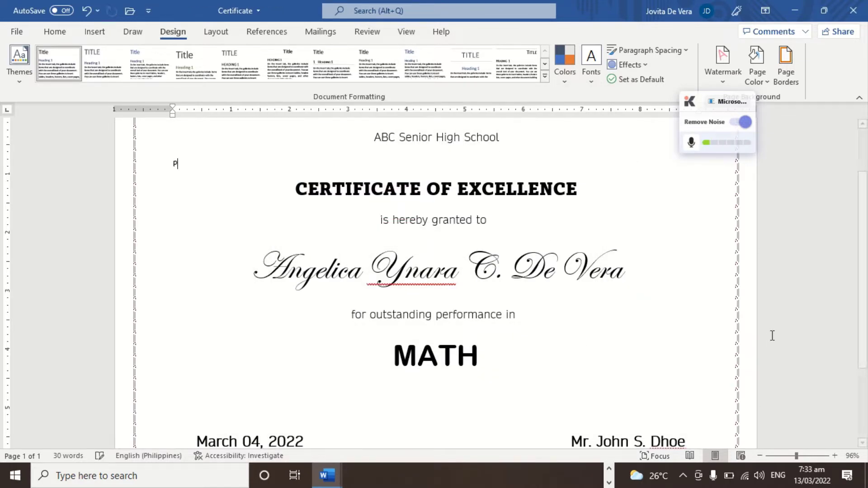
pyautogui.press('BackSpace')
pyautogui.hotkey('ctrl', 'p')
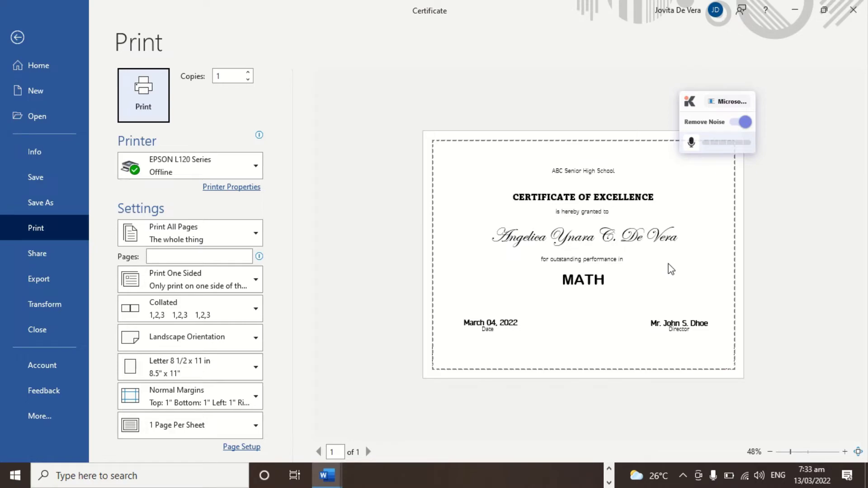
pyautogui.press('Escape')
# Step: Insert a Simple Text Box and move it above the certificate title, near the page's upper-left corner
pyautogui.moveTo(327, 5)
pyautogui.click(387, 25)
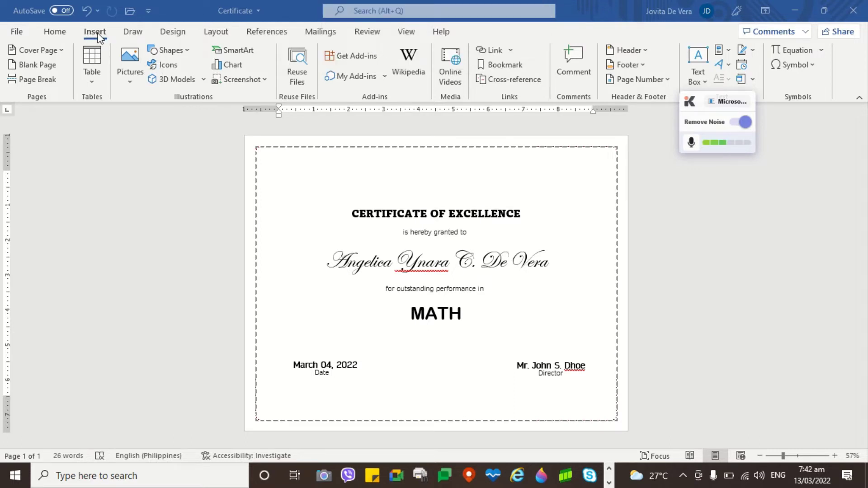
pyautogui.click(698, 59)
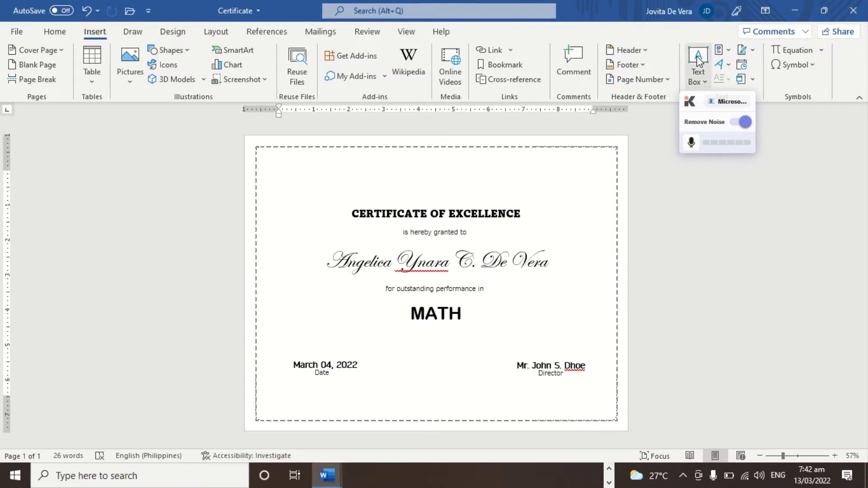
pyautogui.click(697, 58)
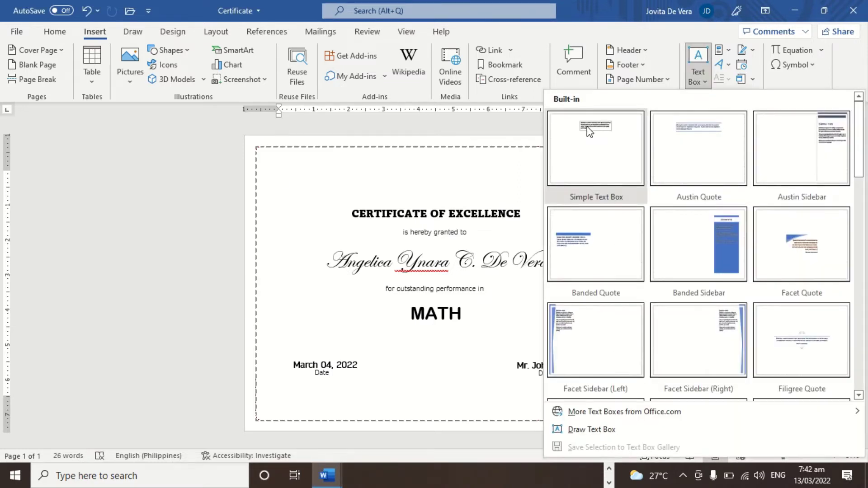
pyautogui.click(590, 136)
pyautogui.moveTo(405, 180); pyautogui.dragTo(315, 173)
pyautogui.click(321, 191)
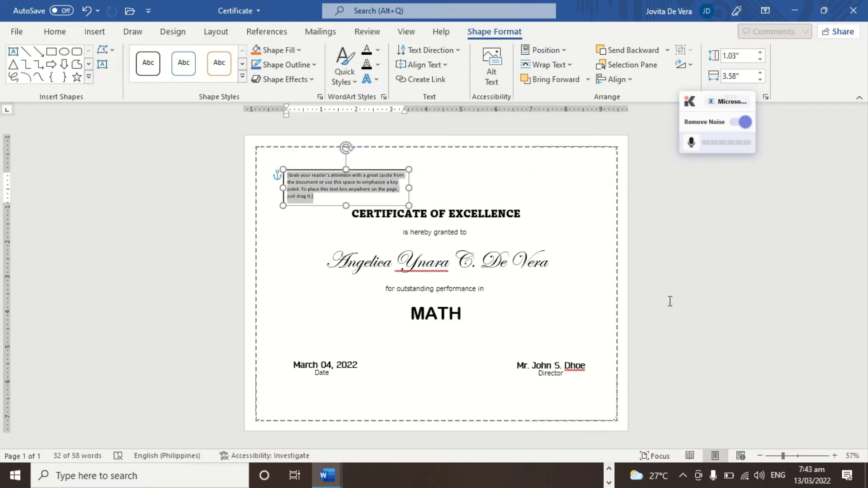
pyautogui.click(793, 454)
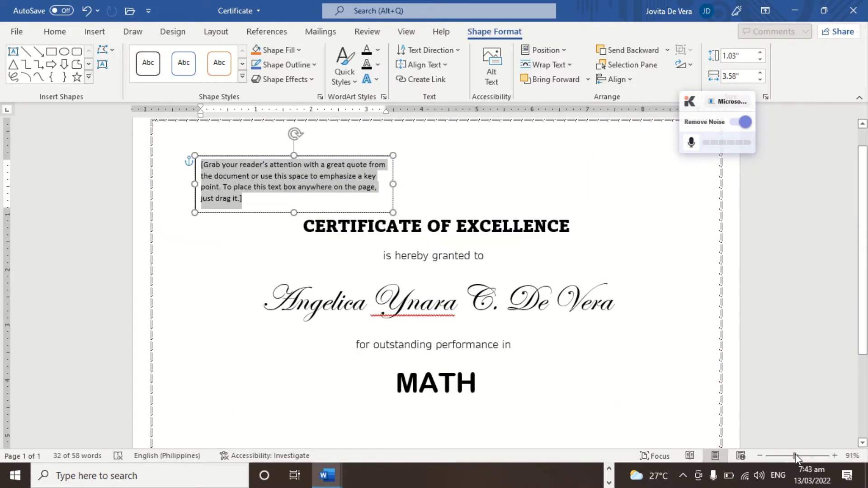
# Step: Replace the placeholder text in the text box above the title with "ABC Senior High School"
pyautogui.click(802, 456)
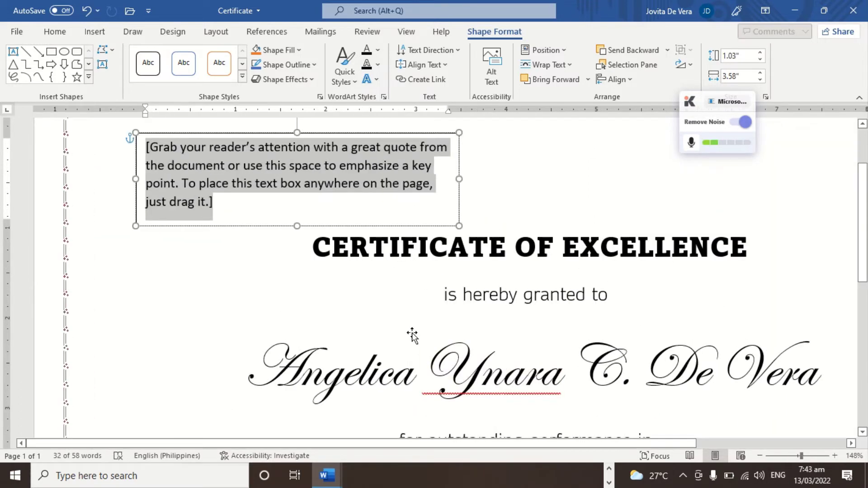
pyautogui.write('AB')
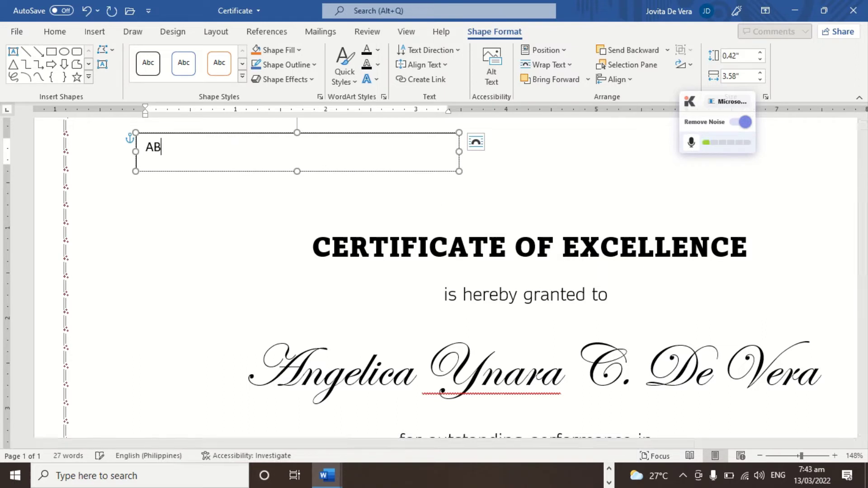
pyautogui.write('C Senio')
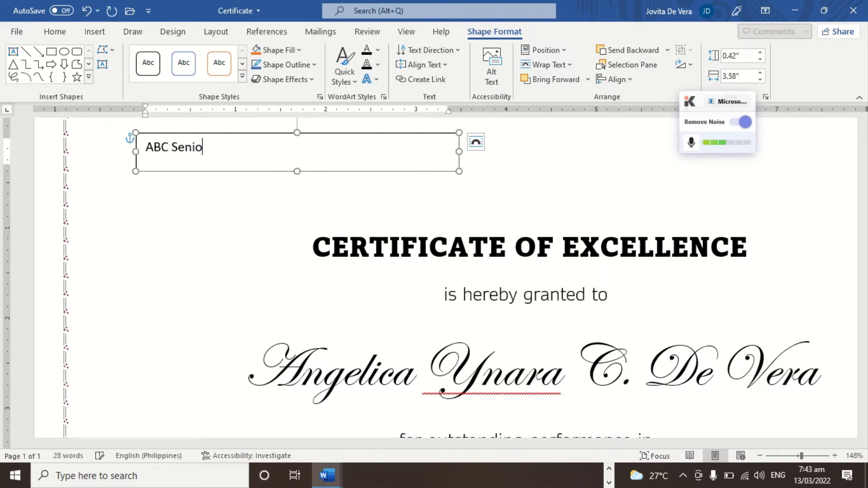
pyautogui.write('r High Schoo')
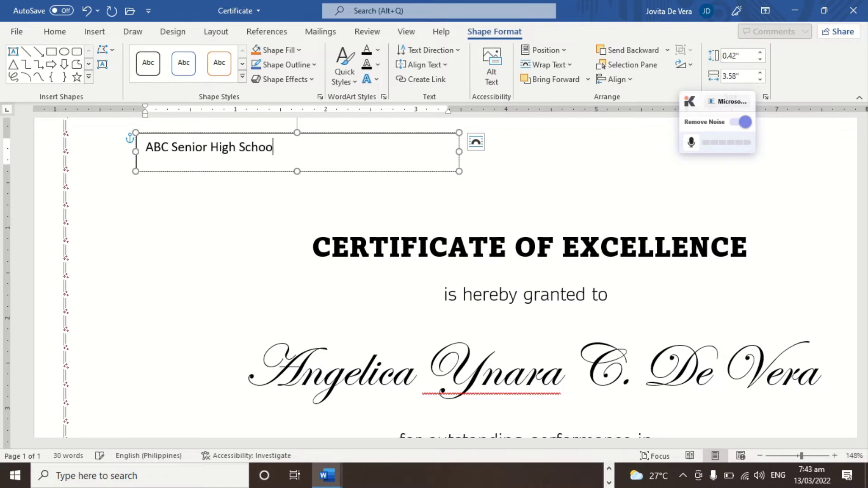
pyautogui.write('l')
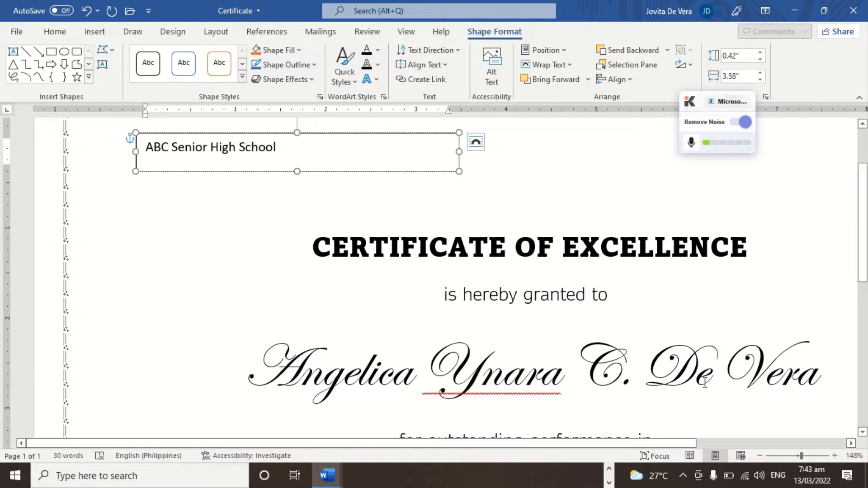
pyautogui.click(544, 189)
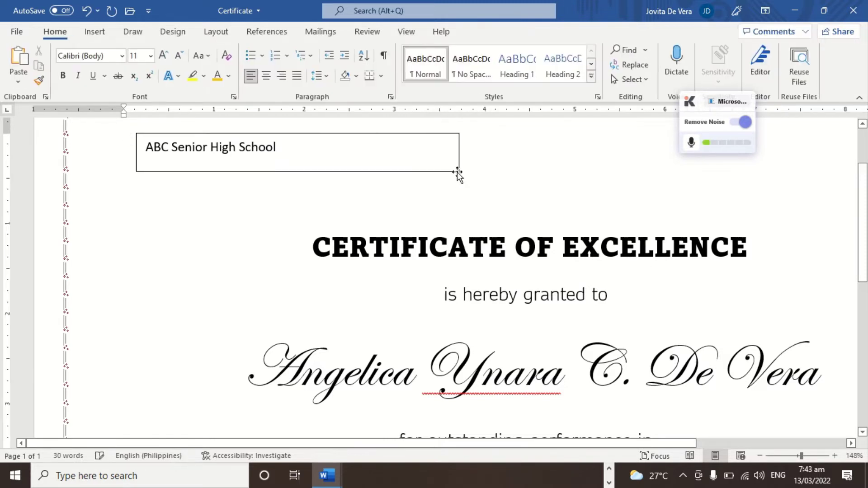
# Step: Remove the outline of the school name text box by formatting its line as No line
pyautogui.click(447, 135)
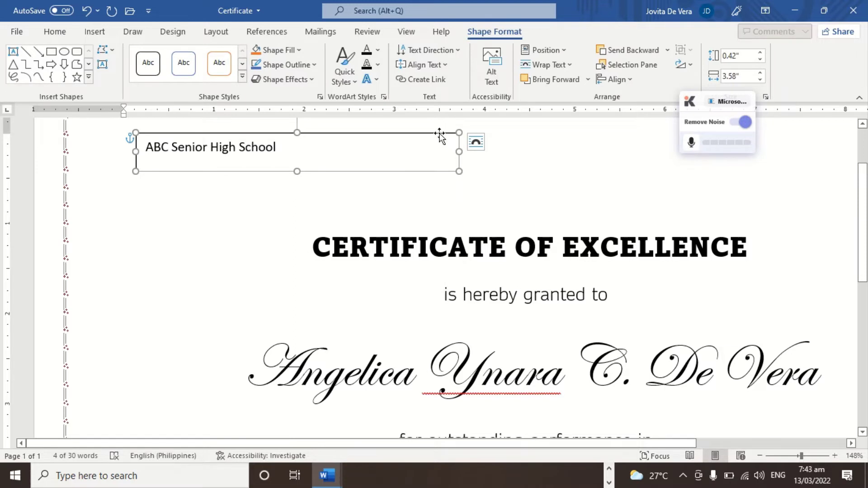
pyautogui.rightClick(440, 135)
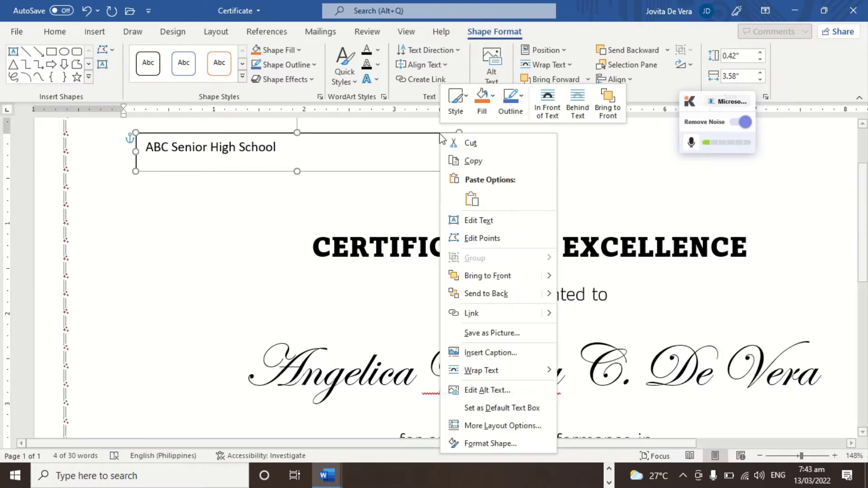
pyautogui.click(495, 443)
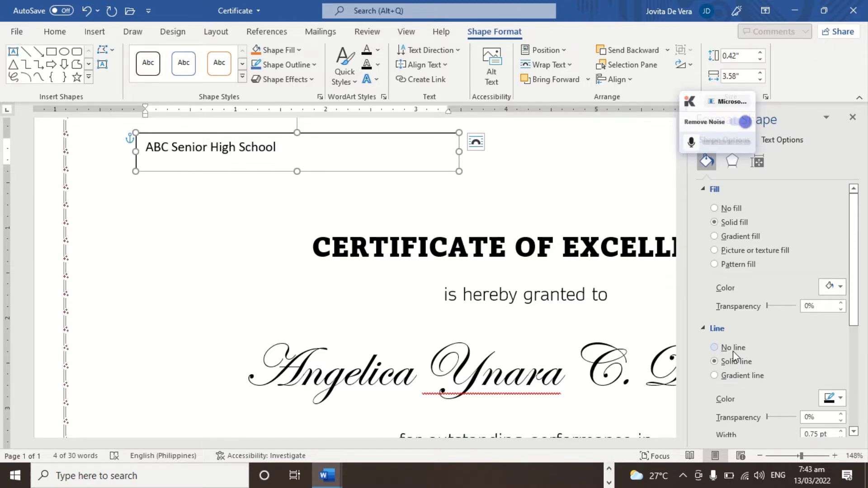
pyautogui.click(734, 351)
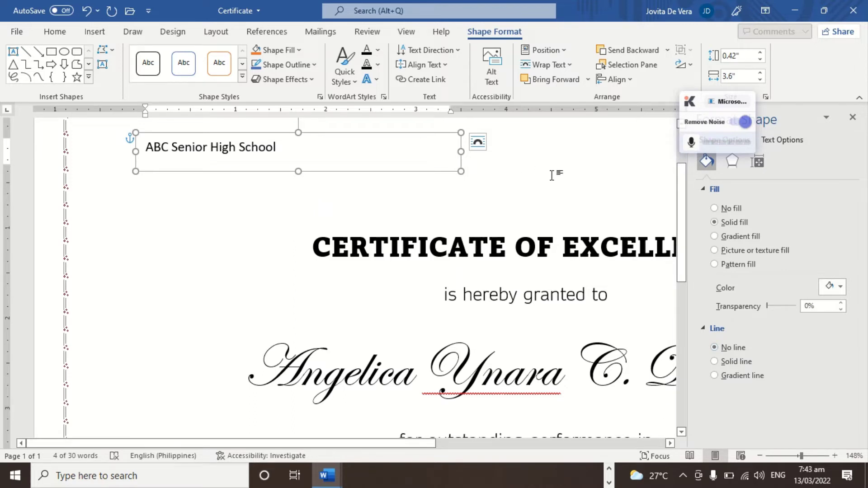
pyautogui.click(551, 175)
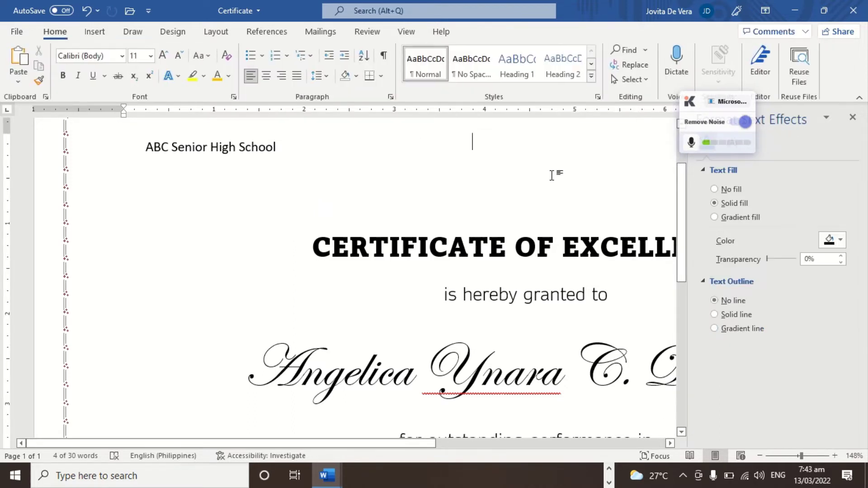
pyautogui.click(309, 156)
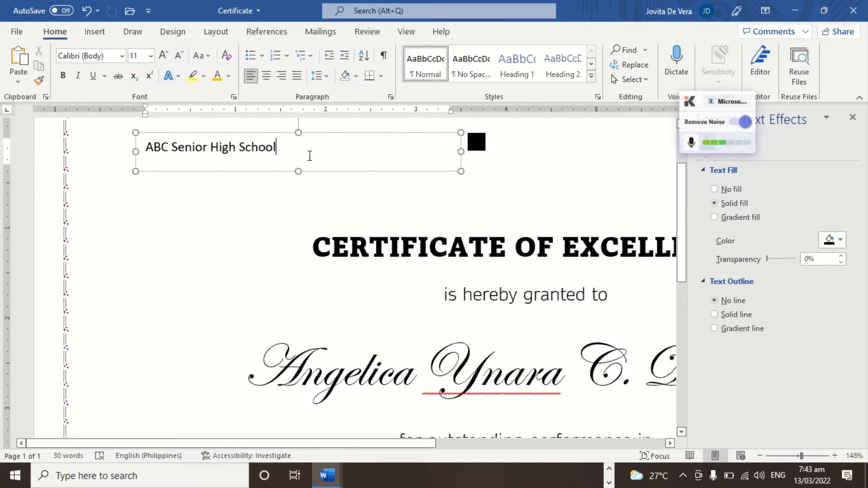
pyautogui.click(853, 118)
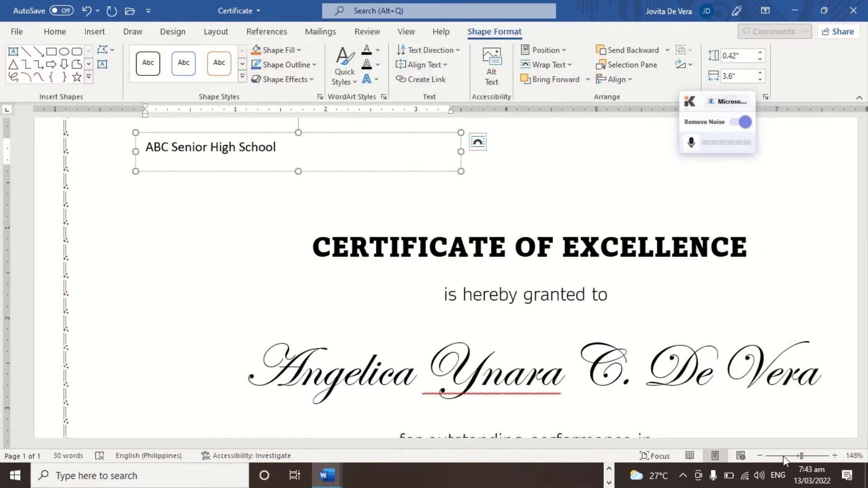
# Step: Set the school name box's wrapping to Behind Text and stretch it between the side borders, 0.54" high and 10.19" wide
pyautogui.click(780, 455)
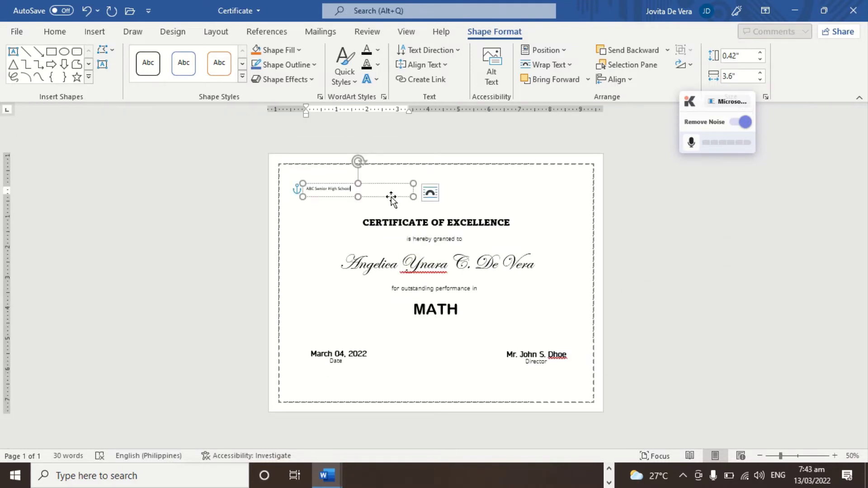
pyautogui.moveTo(388, 176)
pyautogui.mouseDown()
pyautogui.moveTo(385, 184)
pyautogui.moveTo(389, 165)
pyautogui.moveTo(400, 185)
pyautogui.mouseUp()
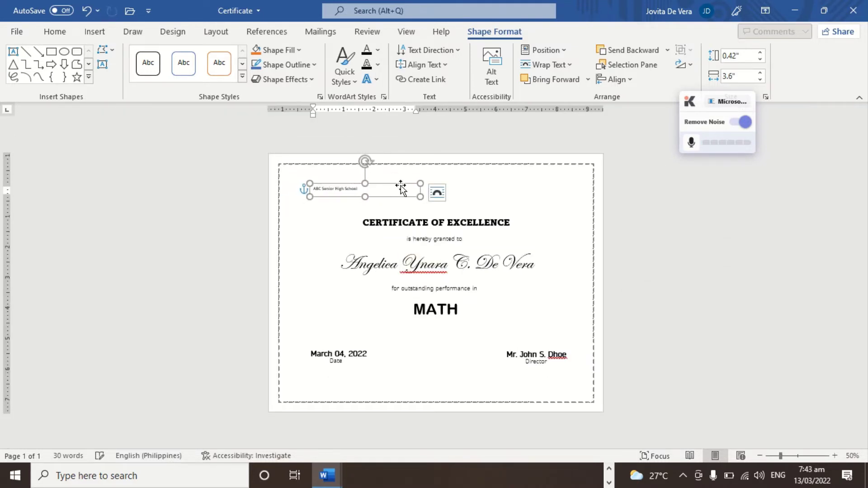
pyautogui.click(436, 193)
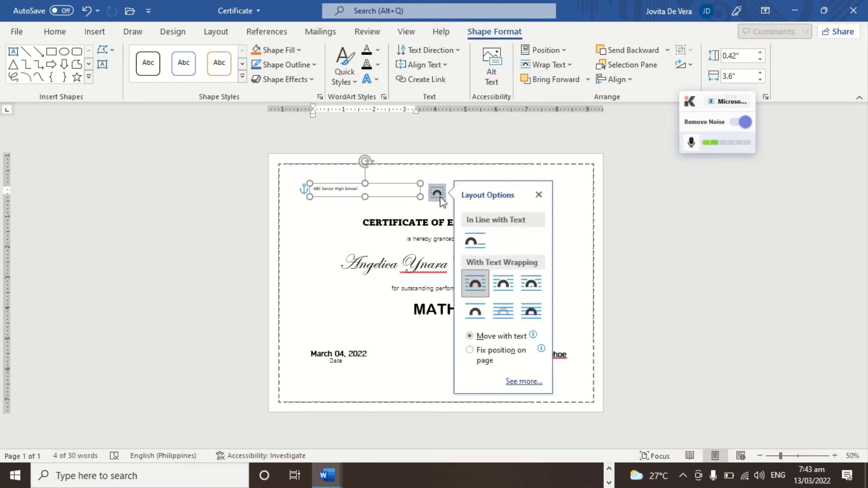
pyautogui.click(503, 312)
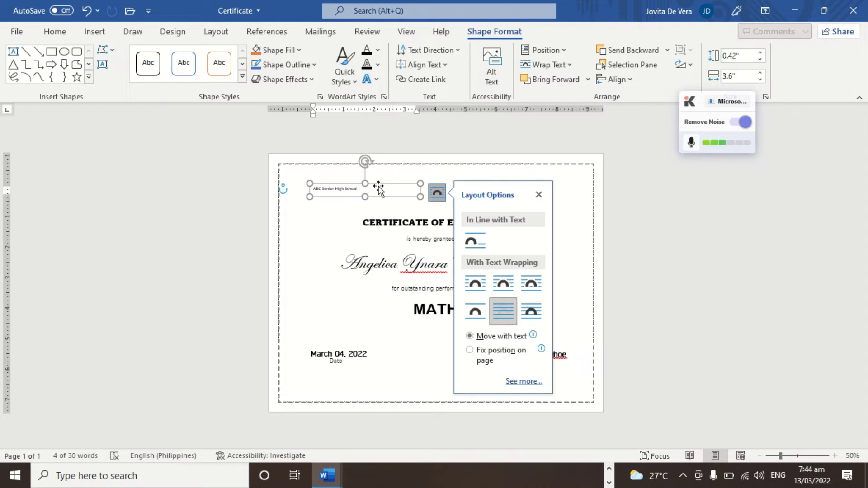
pyautogui.moveTo(378, 188); pyautogui.dragTo(592, 188)
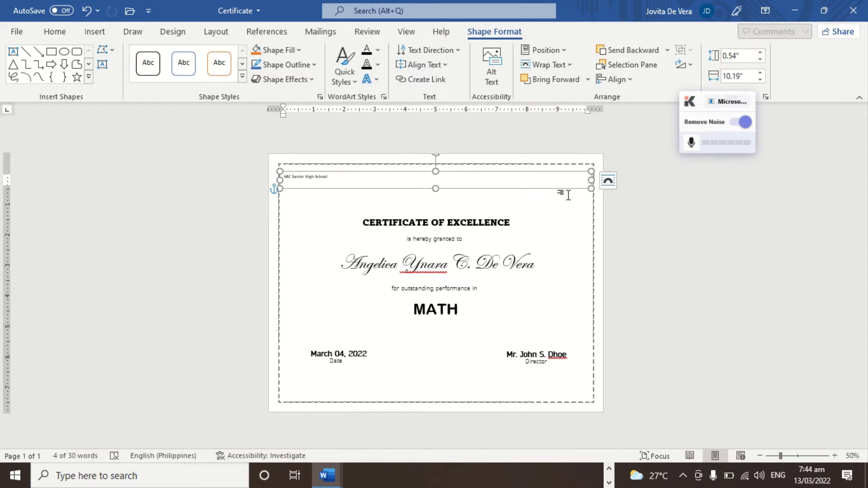
# Step: Undo the last position changes of the school name text box and redo them
pyautogui.hotkey('ctrl', 'z')
pyautogui.hotkey('ctrl', 'z')
pyautogui.hotkey('ctrl', 'z')
pyautogui.hotkey('ctrl', 'z')
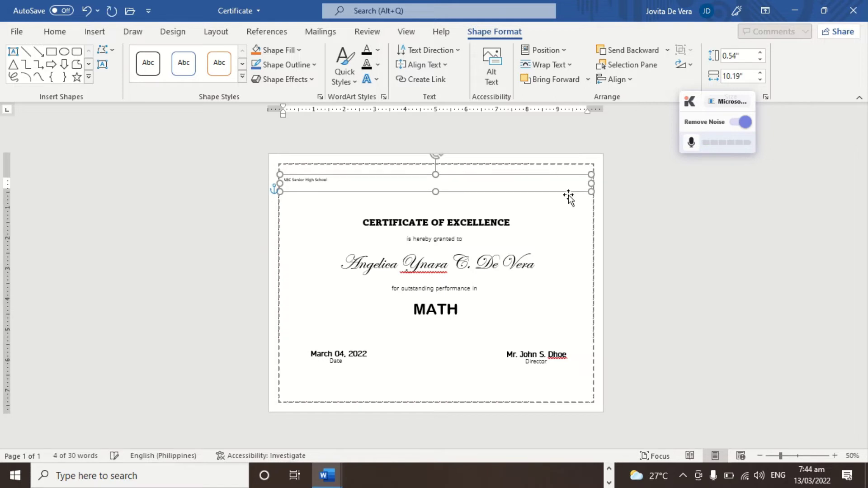
pyautogui.hotkey('ctrl', 'y')
pyautogui.hotkey('ctrl', 'y')
pyautogui.hotkey('ctrl', 'y')
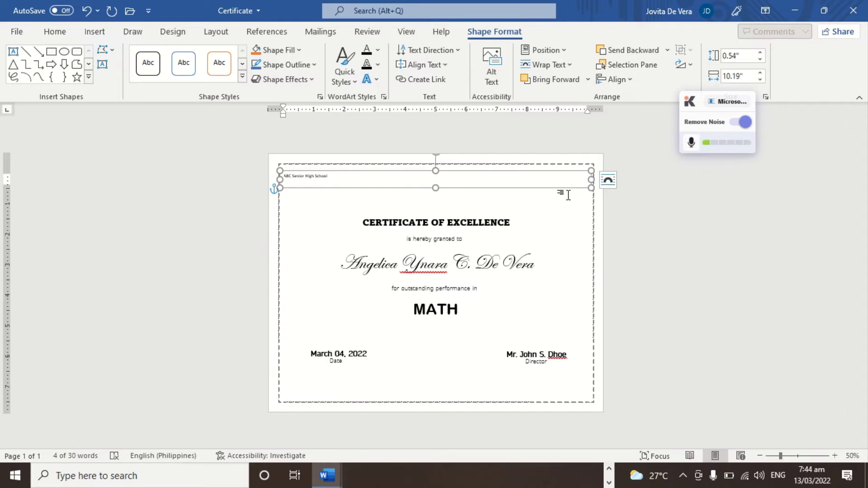
# Step: Center the line "ABC Senior High School" within its text box
pyautogui.click(791, 456)
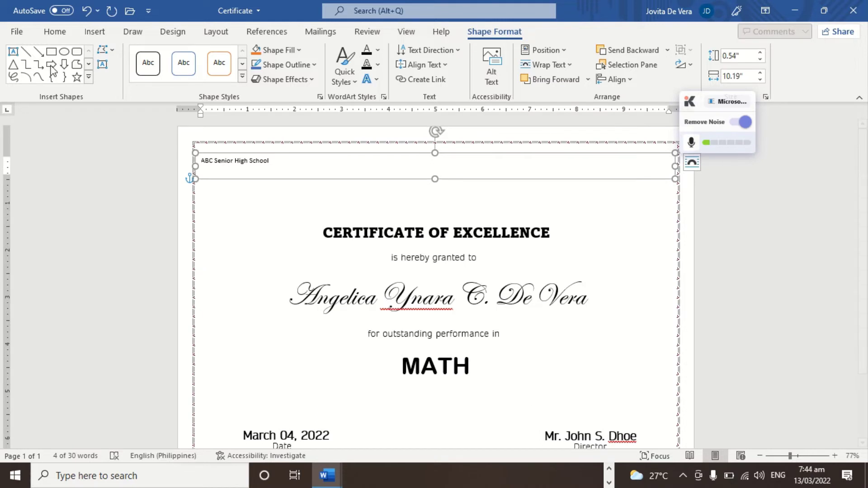
pyautogui.click(48, 31)
pyautogui.click(263, 161)
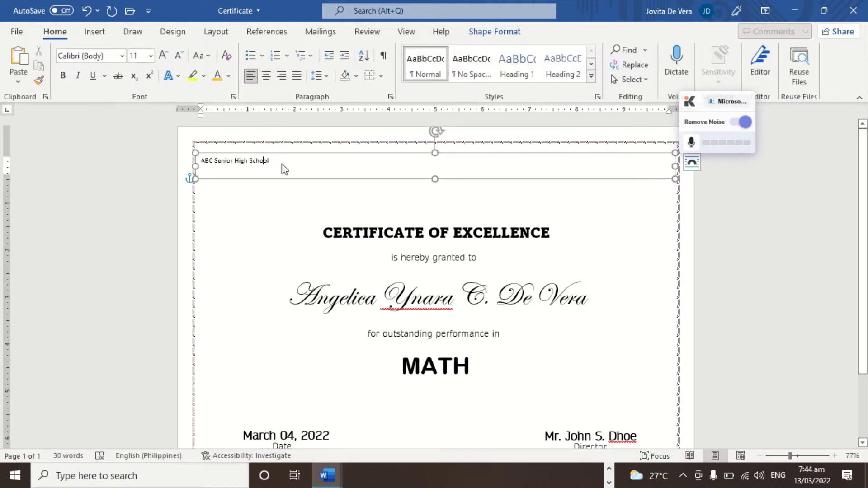
pyautogui.moveTo(282, 165); pyautogui.dragTo(163, 162)
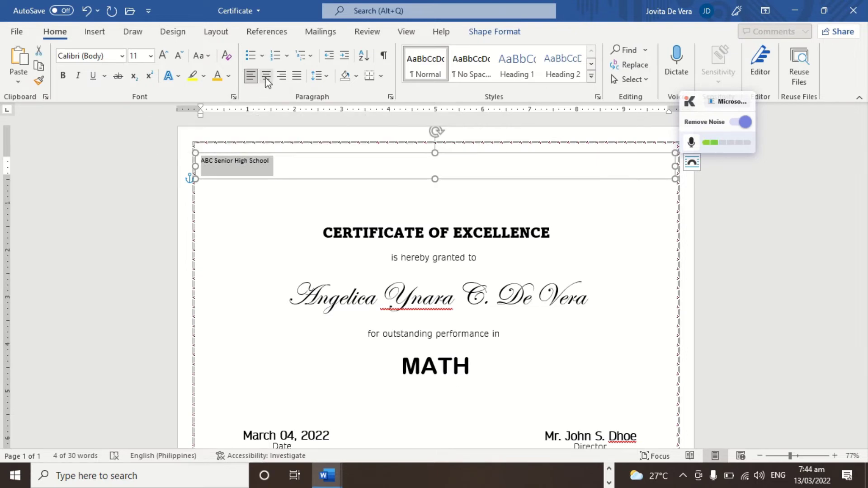
pyautogui.click(266, 77)
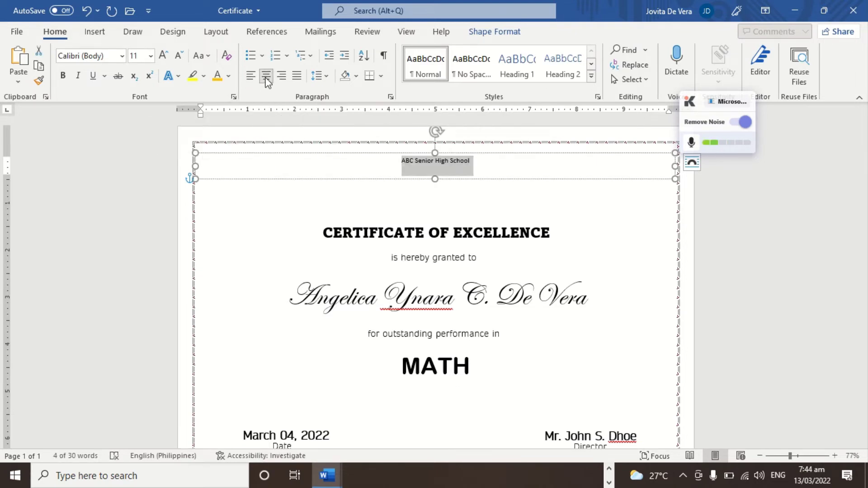
# Step: Undo the centering of the school name and reapply it
pyautogui.click(250, 221)
pyautogui.hotkey('ctrl', 'z')
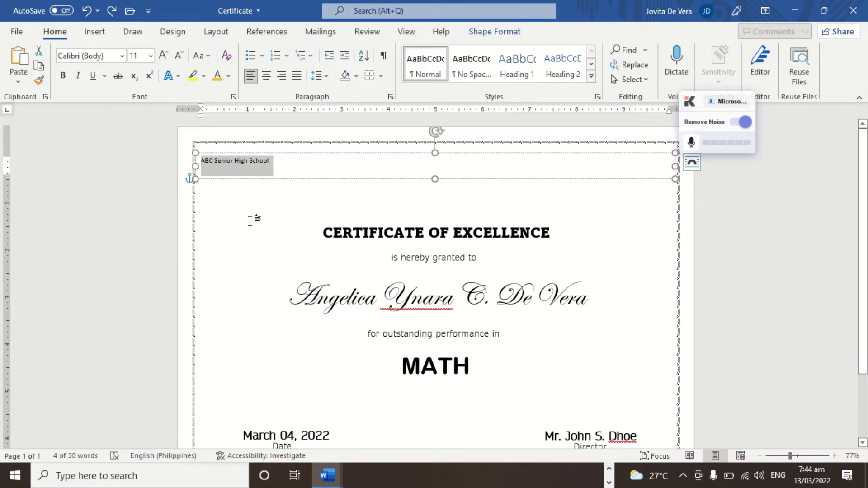
pyautogui.hotkey('ctrl', 'y')
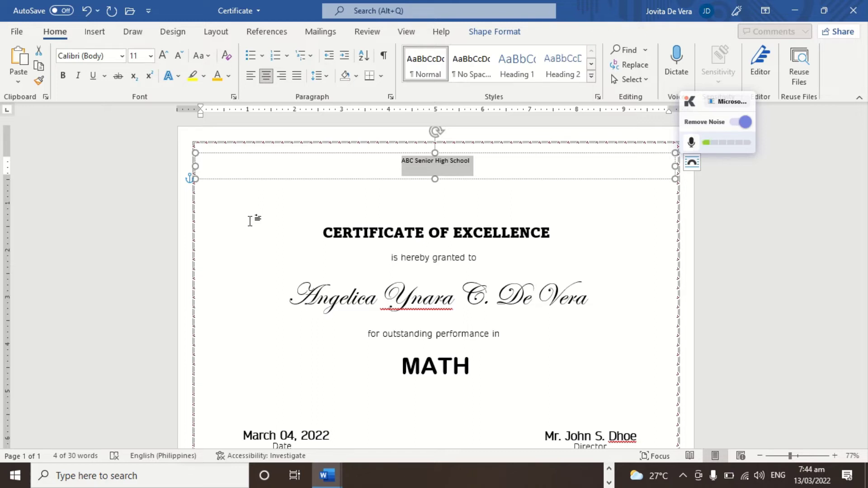
# Step: Enlarge the school name "ABC Senior High School" to font size 20
pyautogui.click(151, 57)
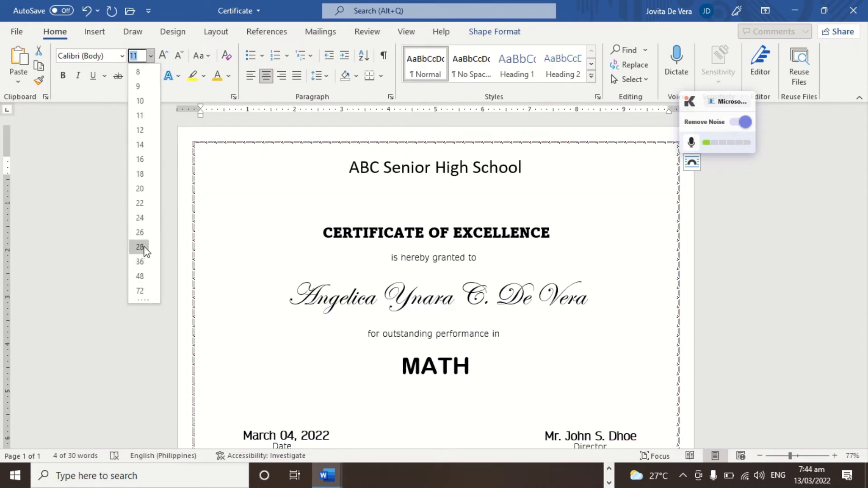
pyautogui.press('Escape')
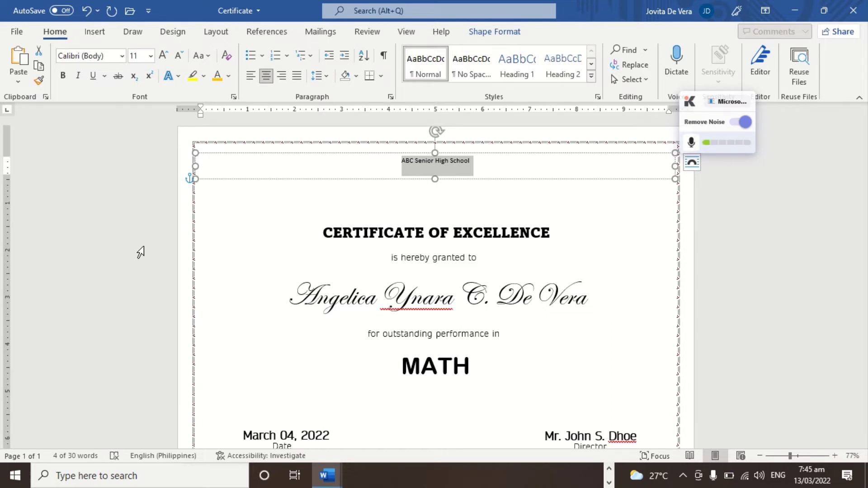
pyautogui.hotkey('ctrl', 'shift', '.')
pyautogui.hotkey('ctrl', 'shift', '.')
pyautogui.hotkey('ctrl', 'shift', '.')
pyautogui.hotkey('ctrl', 'shift', '.')
pyautogui.hotkey('ctrl', 'shift', '.')
pyautogui.hotkey('ctrl', 'shift', '.')
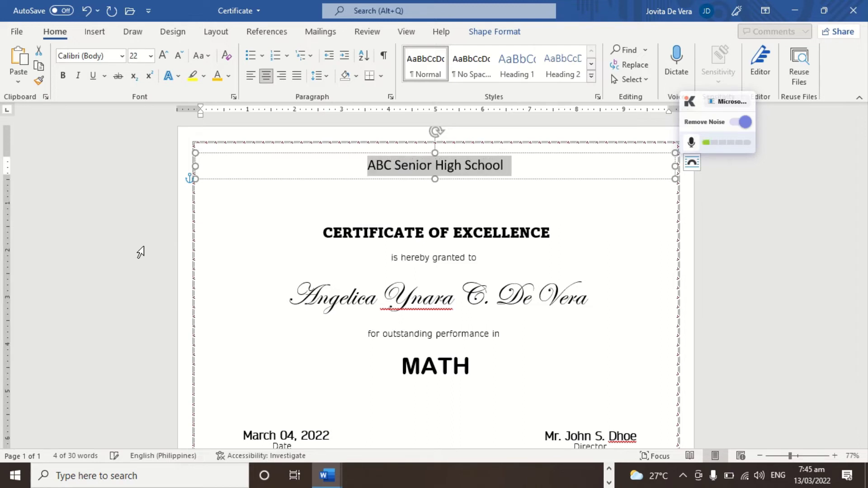
pyautogui.hotkey('ctrl', 'shift', '.')
pyautogui.hotkey('ctrl', 'shift', '.')
pyautogui.hotkey('ctrl', 'shift', '.')
pyautogui.hotkey('ctrl', 'shift', ',')
pyautogui.hotkey('ctrl', 'shift', ',')
pyautogui.hotkey('ctrl', 'shift', ',')
pyautogui.hotkey('ctrl', 'shift', ',')
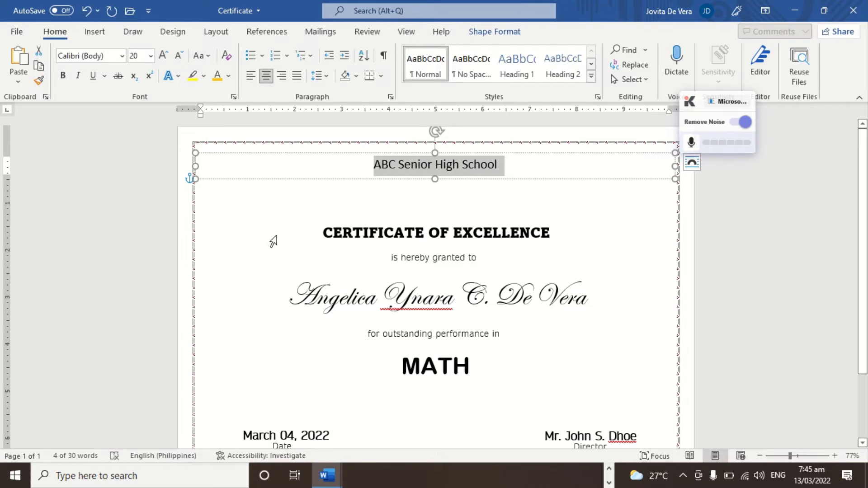
# Step: Change the font of the school name "ABC Senior High School" to Bahnschrift SemiBold and deselect its text box
pyautogui.click(122, 56)
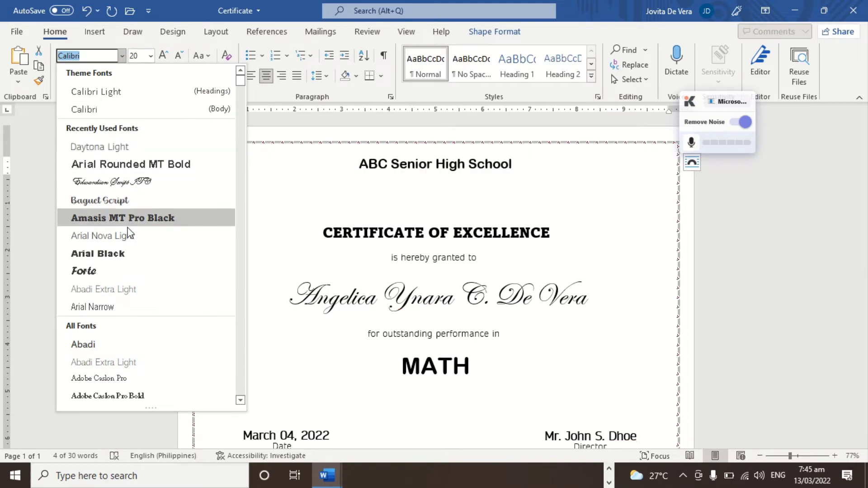
pyautogui.scroll(-2, 130, 236)
pyautogui.scroll(-6, 130, 236)
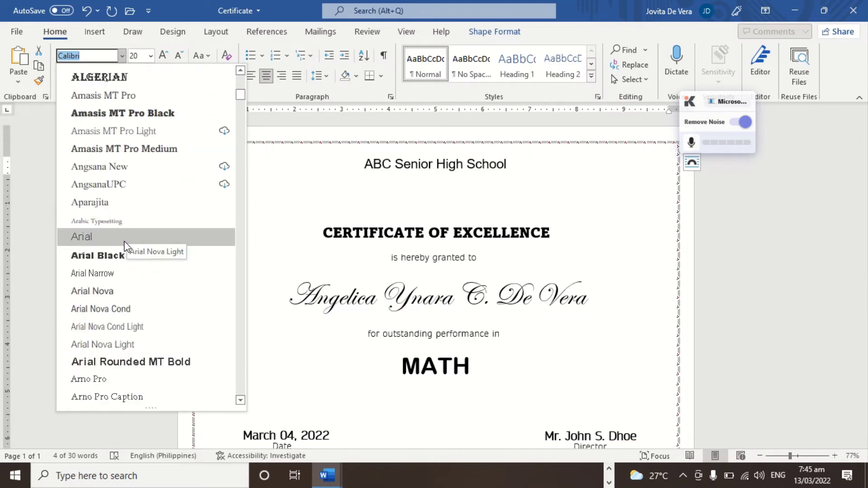
pyautogui.scroll(-3, 120, 267)
pyautogui.scroll(-2, 119, 269)
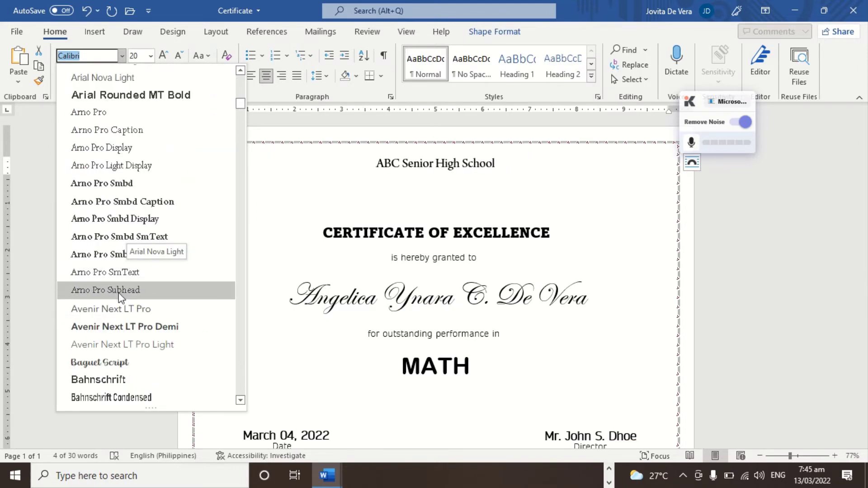
pyautogui.scroll(-7, 127, 352)
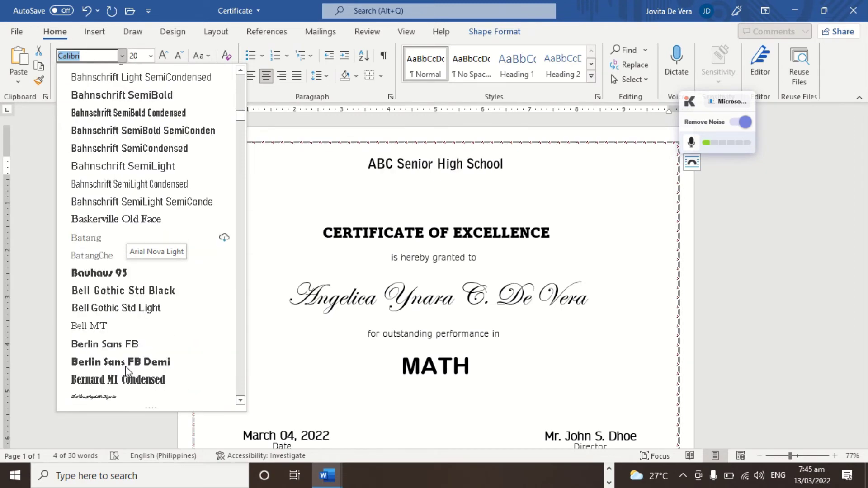
pyautogui.scroll(1, 122, 328)
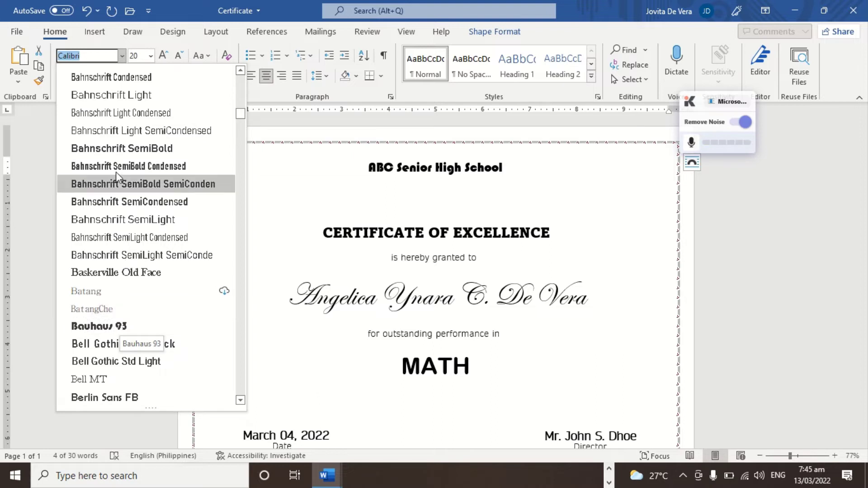
pyautogui.click(119, 154)
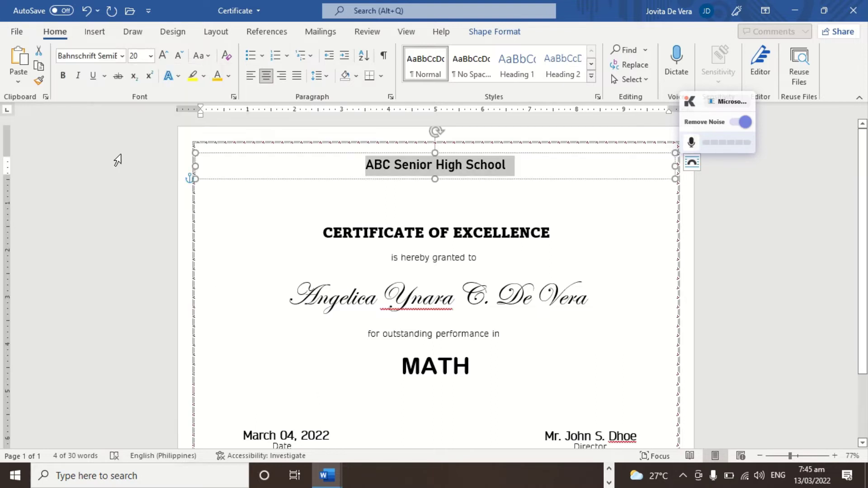
pyautogui.click(505, 178)
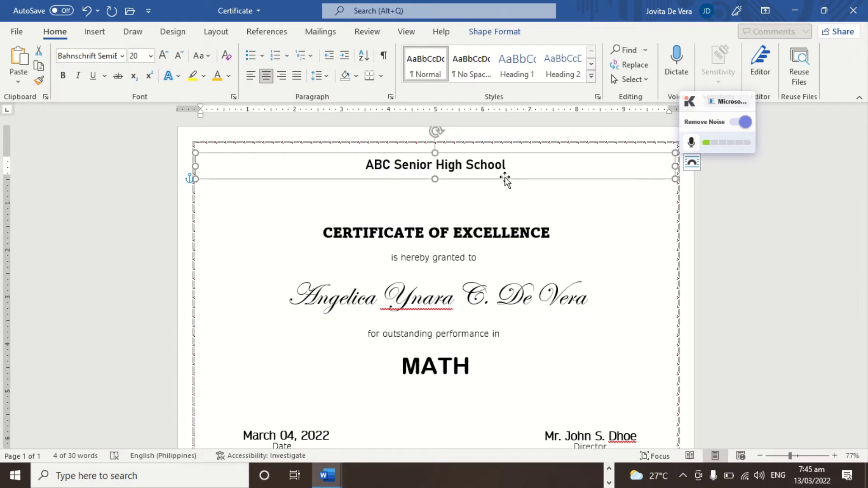
pyautogui.click(625, 217)
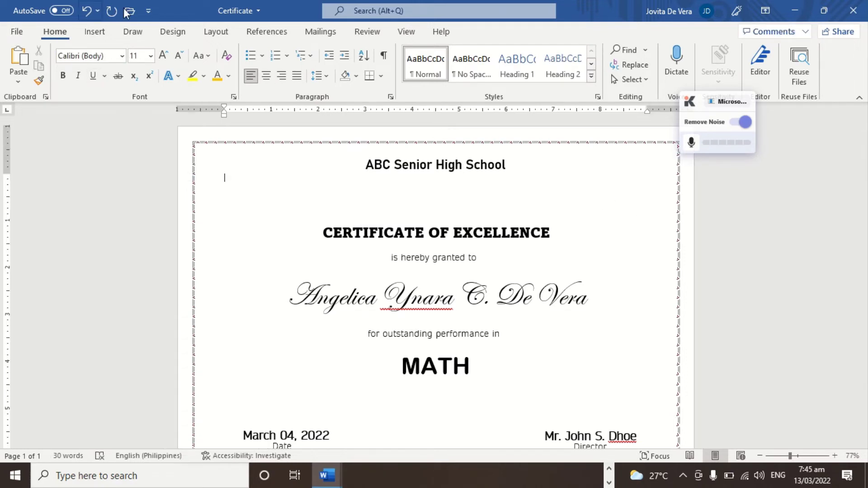
# Step: Save the certificate document under its existing file name
pyautogui.click(17, 32)
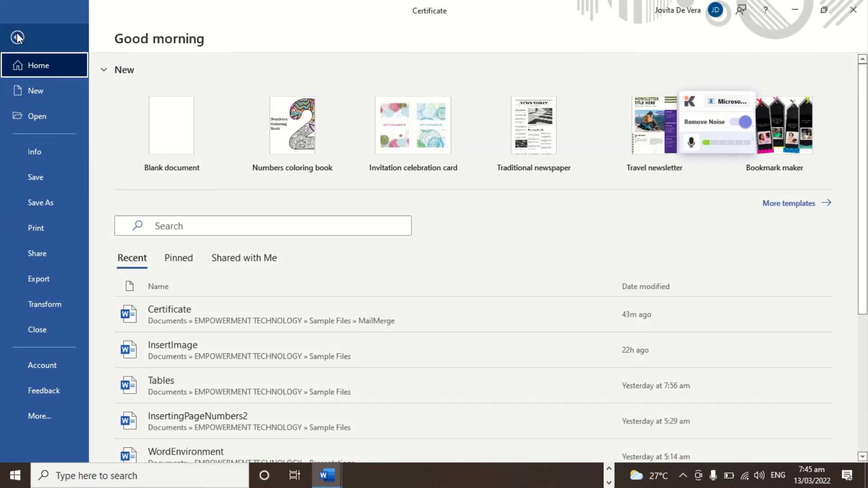
pyautogui.click(38, 178)
pyautogui.moveTo(442, 6)
pyautogui.click(387, 27)
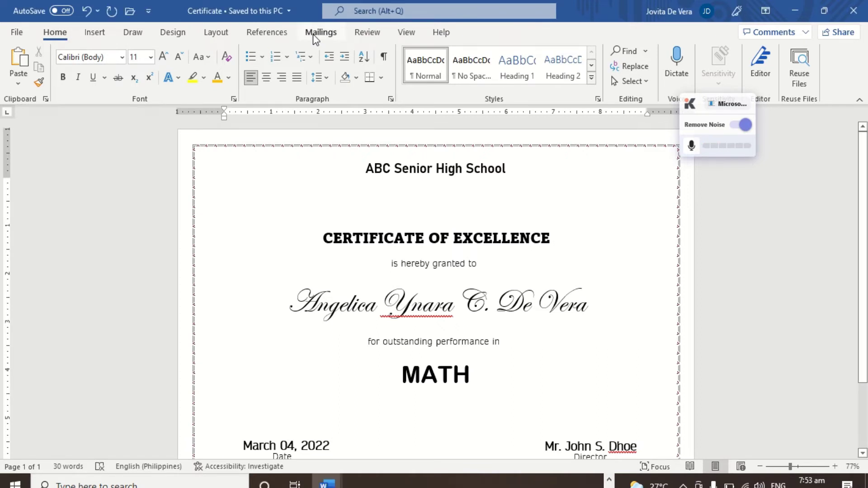
# Step: Start the Step-by-Step Mail Merge Wizard for letters, using the current document, and advance to recipient selection
pyautogui.click(322, 33)
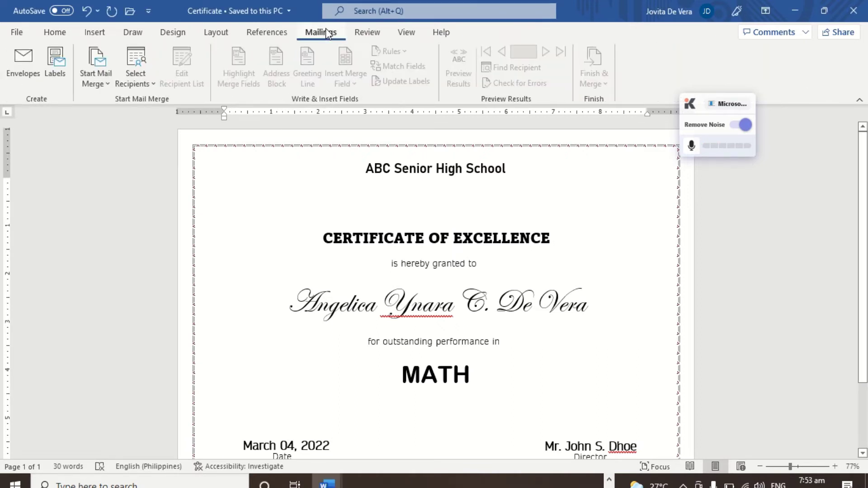
pyautogui.click(107, 86)
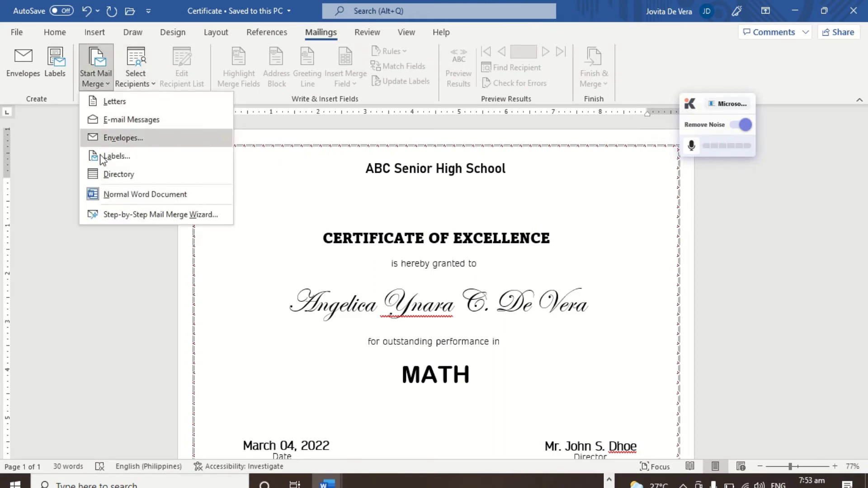
pyautogui.click(113, 217)
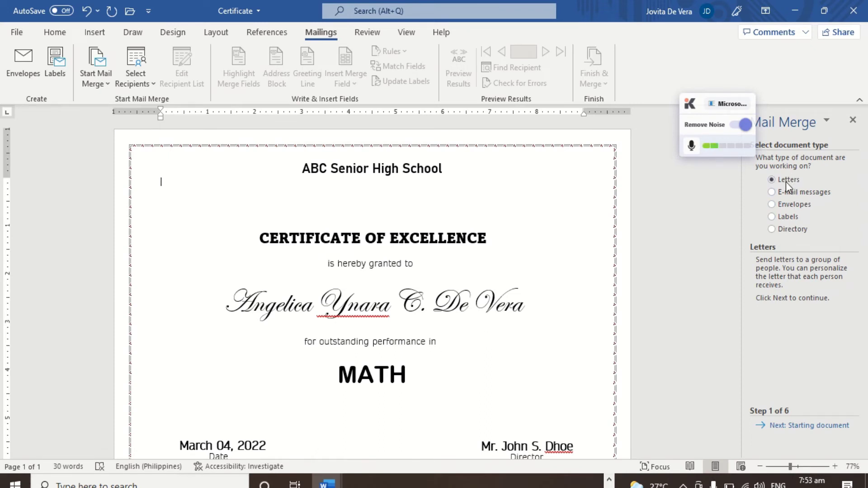
pyautogui.click(816, 428)
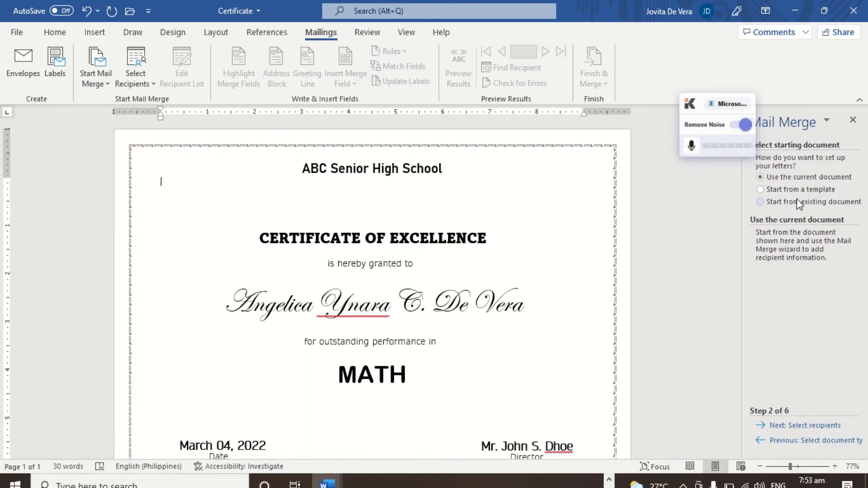
pyautogui.rightClick(360, 312)
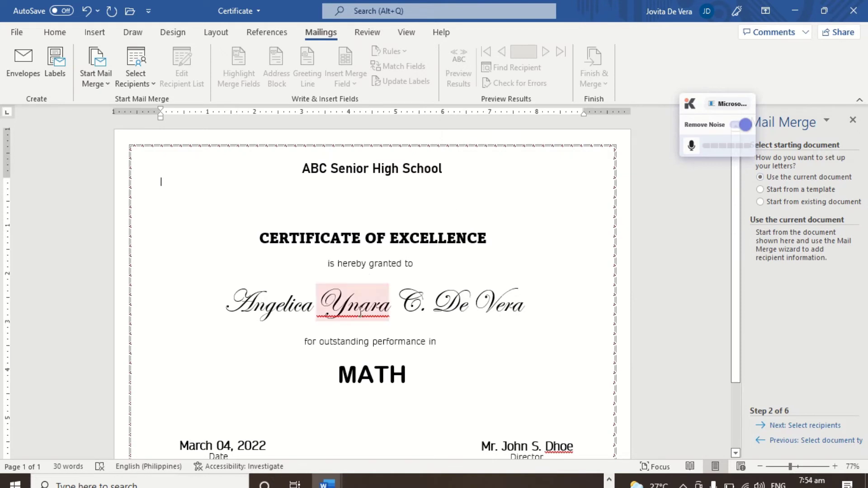
pyautogui.click(805, 425)
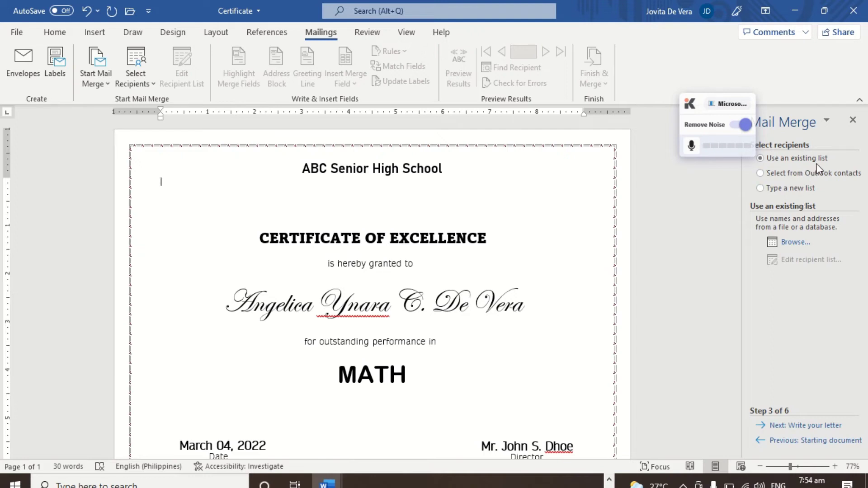
# Step: Load MergeData from Documents > EMPOWERMENT TECHNOLOGY > Sample Files > MailMerge as the existing recipient list, with all recipients included
pyautogui.click(794, 242)
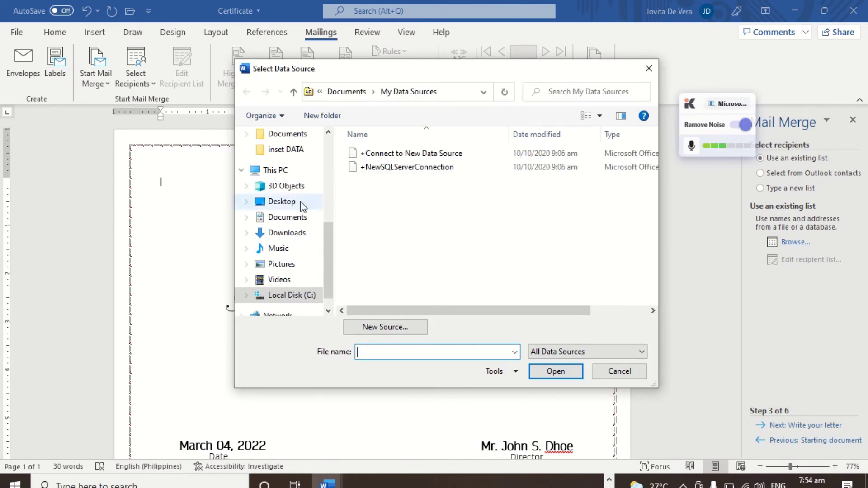
pyautogui.click(300, 218)
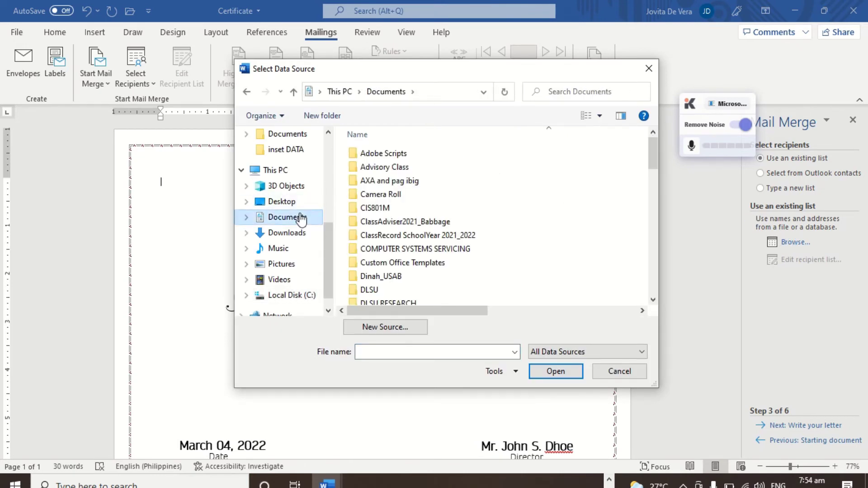
pyautogui.scroll(-2, 408, 234)
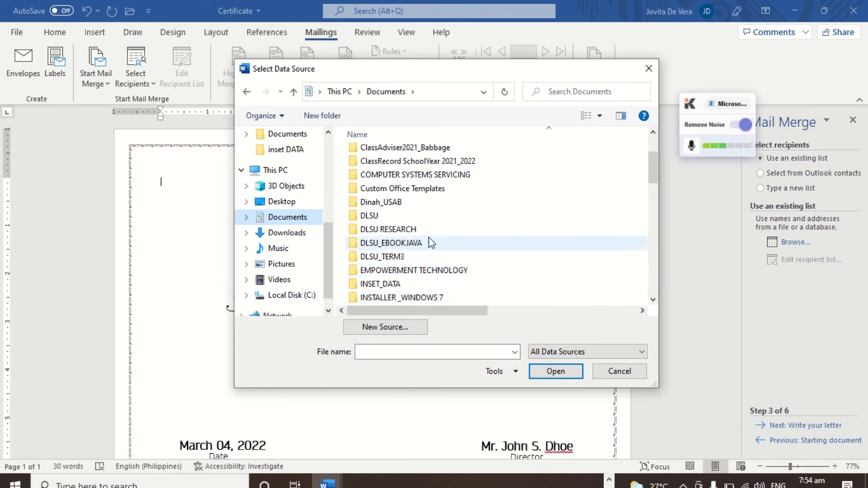
pyautogui.scroll(-2, 470, 217)
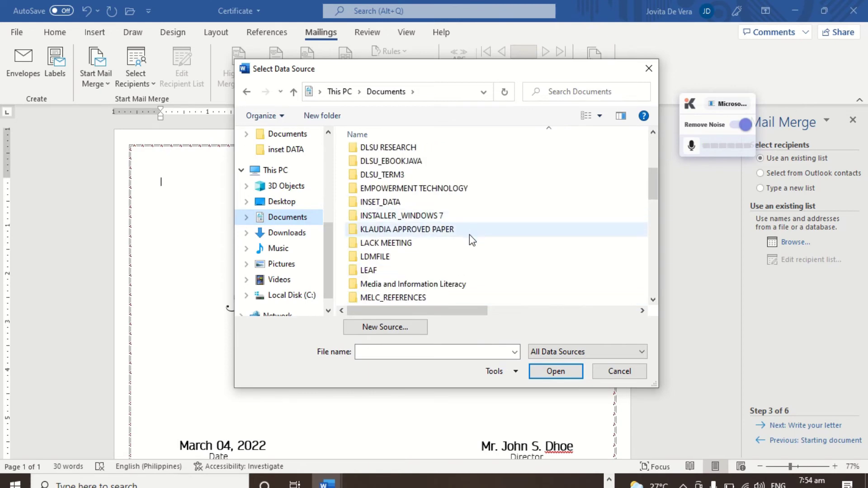
pyautogui.scroll(1, 461, 253)
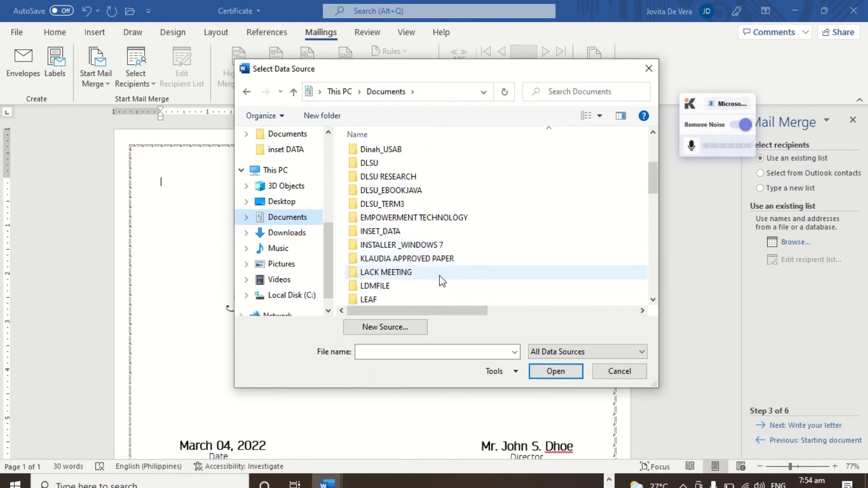
pyautogui.doubleClick(439, 218)
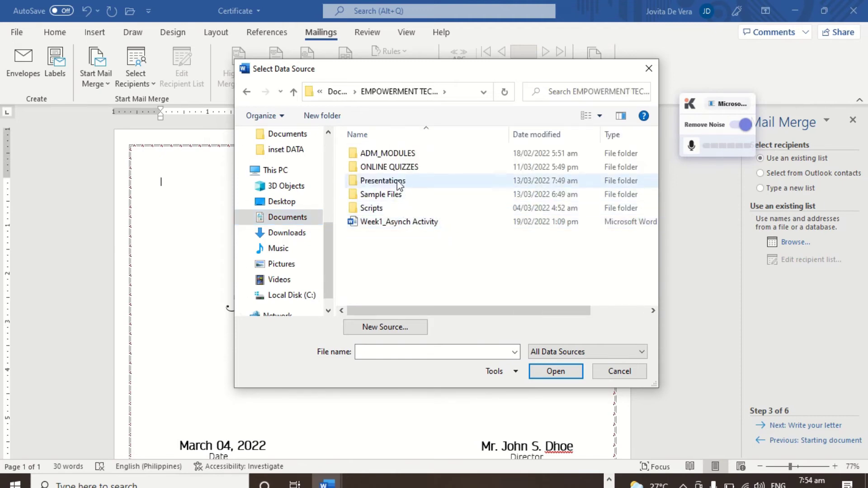
pyautogui.doubleClick(393, 195)
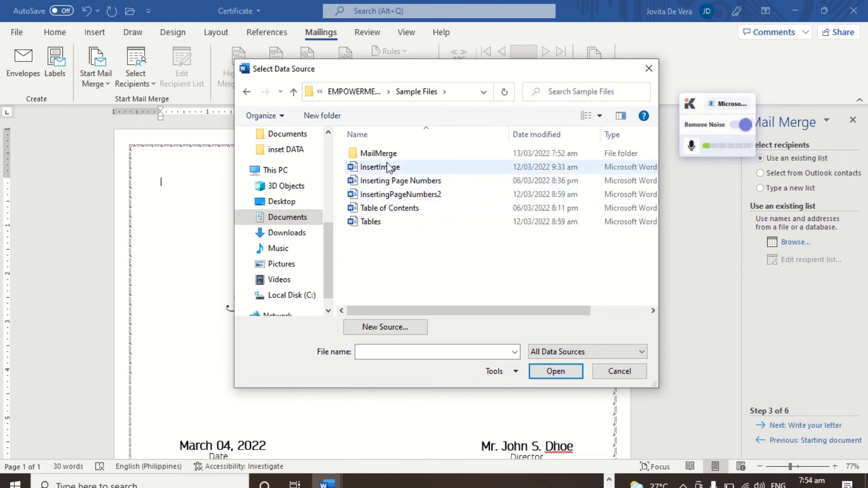
pyautogui.doubleClick(387, 154)
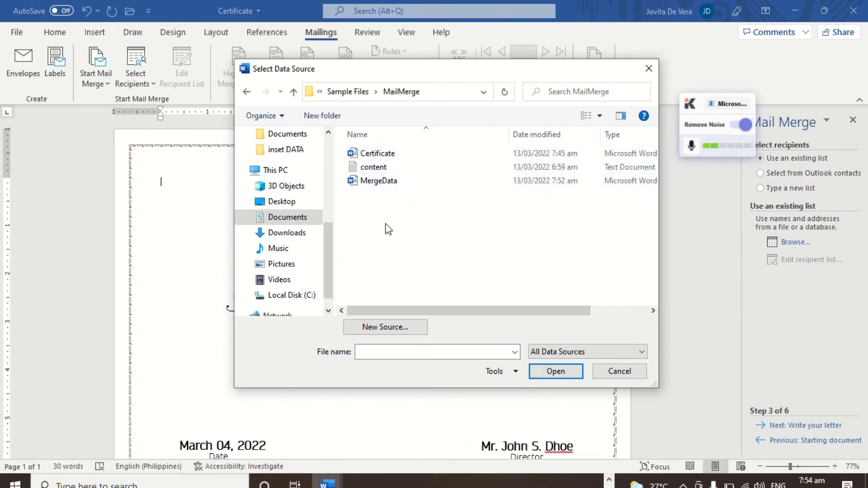
pyautogui.click(385, 185)
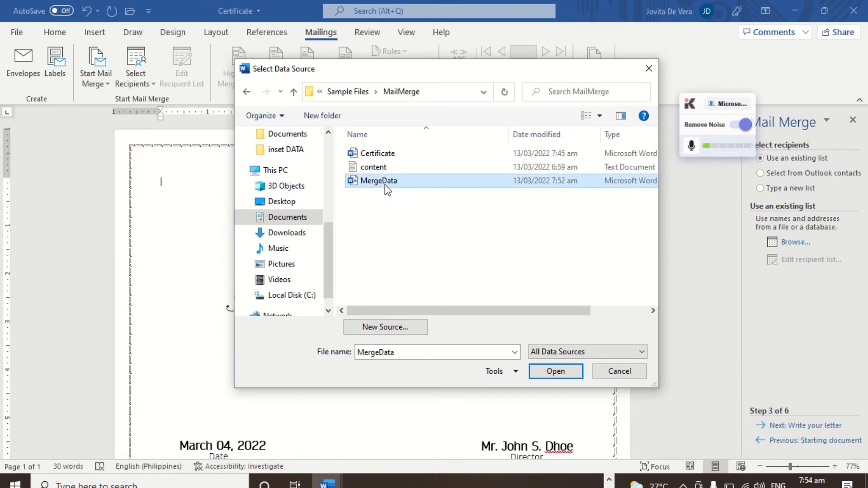
pyautogui.click(553, 372)
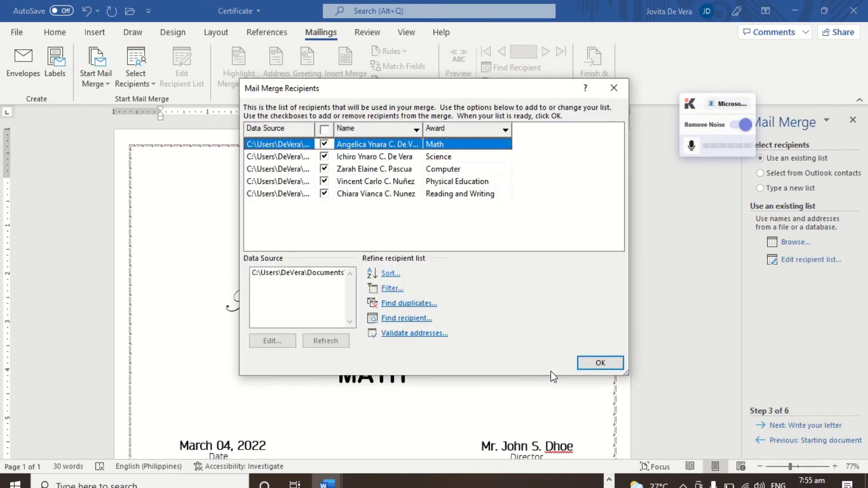
pyautogui.click(598, 364)
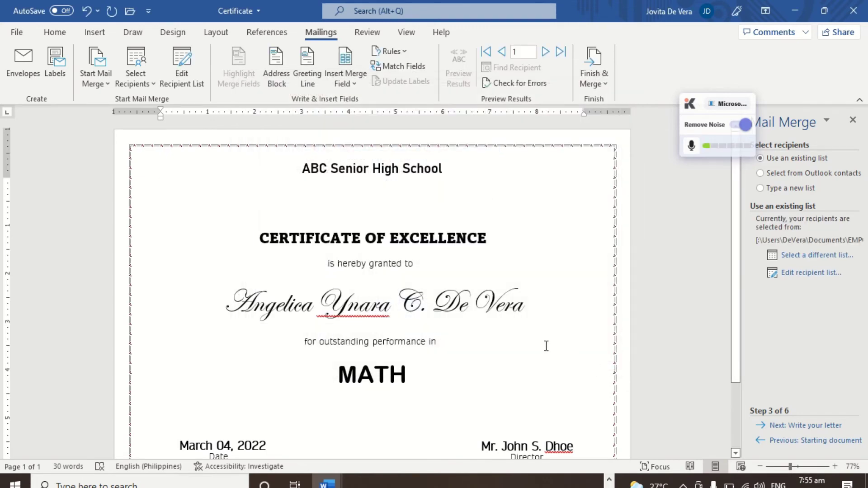
# Step: Replace the recipient's full name below "is hereby granted to" with the Name merge field
pyautogui.click(349, 82)
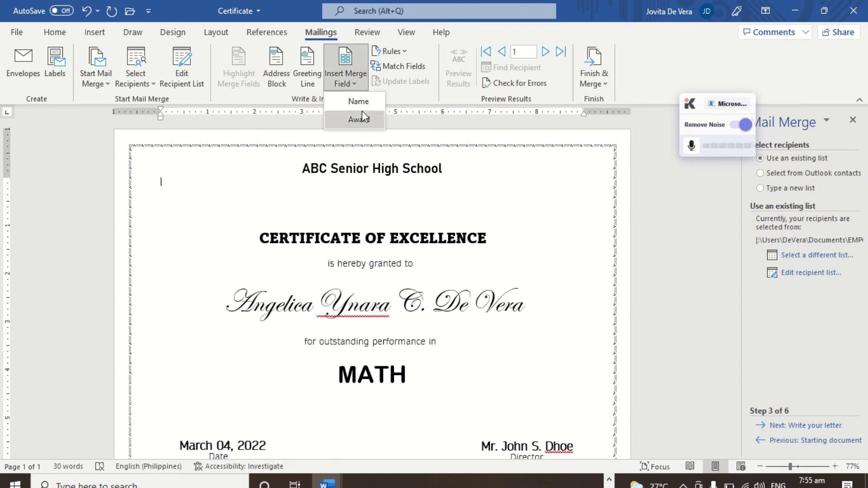
pyautogui.click(298, 304)
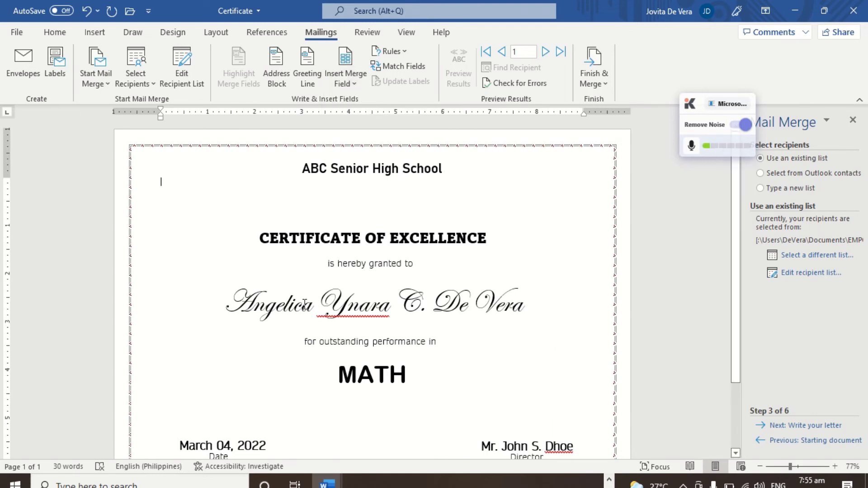
pyautogui.doubleClick(298, 303)
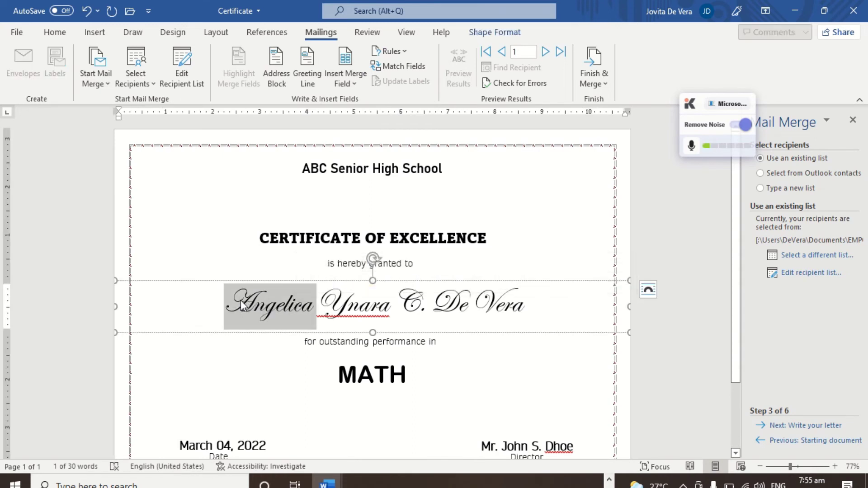
pyautogui.click(522, 305)
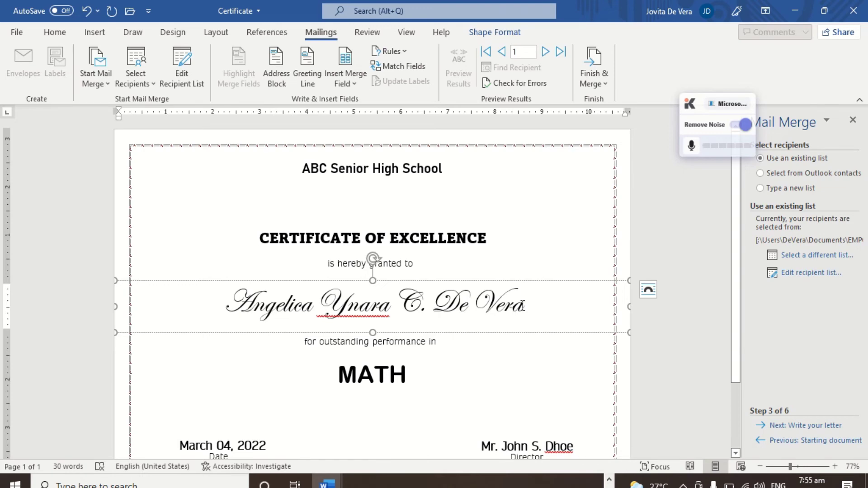
pyautogui.press('BackSpace')
pyautogui.press('BackSpace')
pyautogui.press('BackSpace')
pyautogui.press('BackSpace')
pyautogui.press('BackSpace')
pyautogui.press('BackSpace')
pyautogui.press('BackSpace')
pyautogui.press('BackSpace')
pyautogui.press('BackSpace')
pyautogui.press('BackSpace')
pyautogui.press('BackSpace')
pyautogui.press('BackSpace')
pyautogui.press('BackSpace')
pyautogui.press('BackSpace')
pyautogui.press('BackSpace')
pyautogui.press('BackSpace')
pyautogui.press('BackSpace')
pyautogui.press('BackSpace')
pyautogui.press('BackSpace')
pyautogui.press('BackSpace')
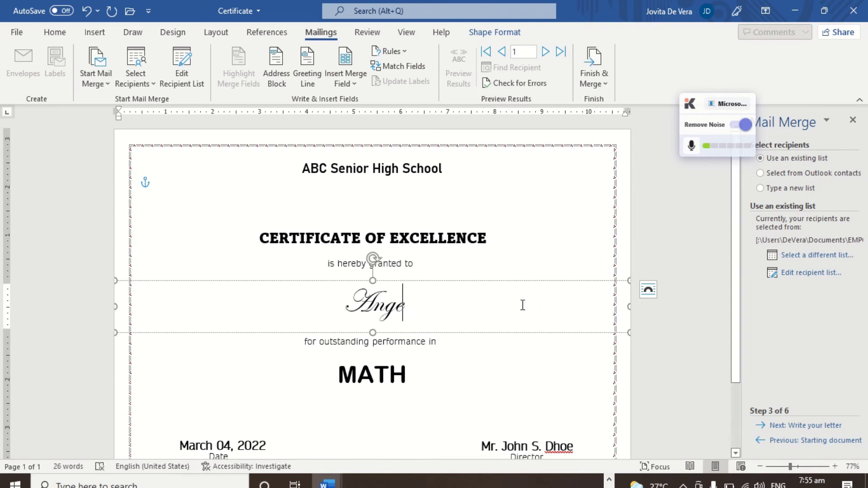
pyautogui.press('BackSpace')
pyautogui.press('BackSpace')
pyautogui.press('BackSpace')
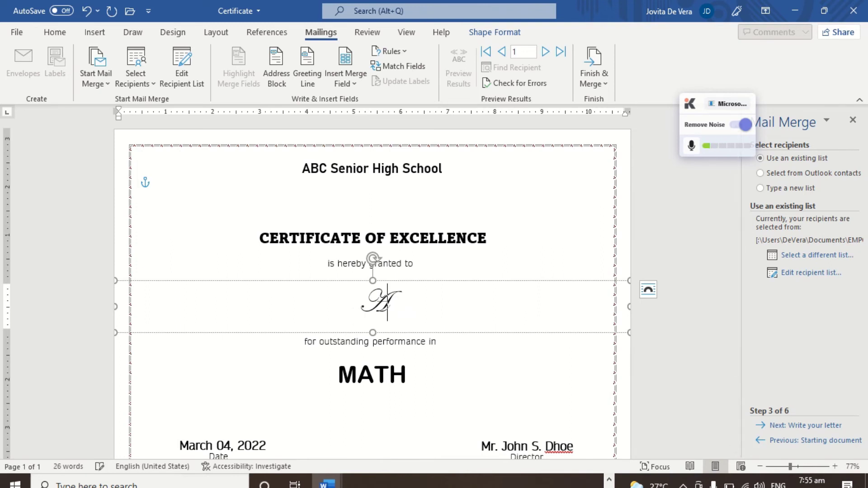
pyautogui.press('BackSpace')
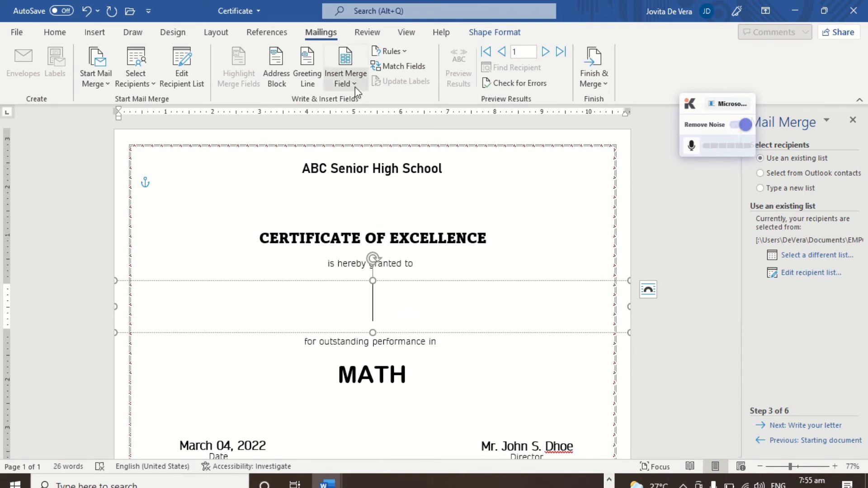
pyautogui.click(354, 86)
pyautogui.click(358, 103)
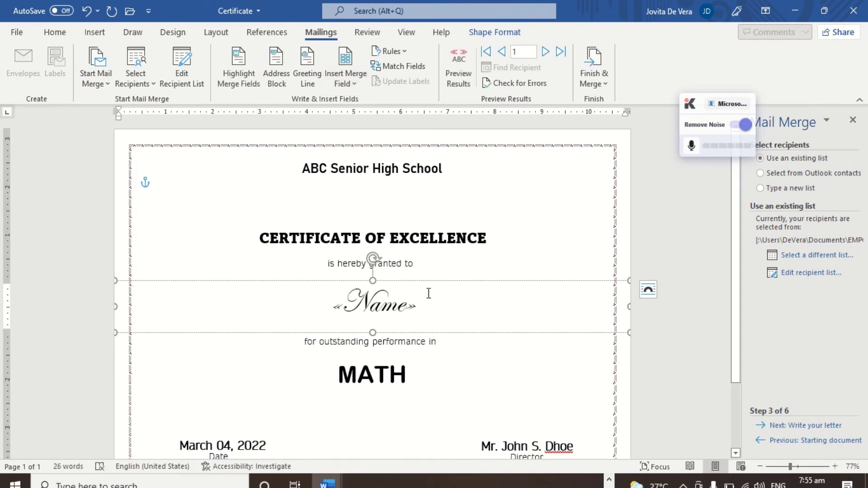
# Step: Replace the MATH text below "for outstanding performance in" with the Award merge field
pyautogui.click(387, 378)
pyautogui.doubleClick(388, 377)
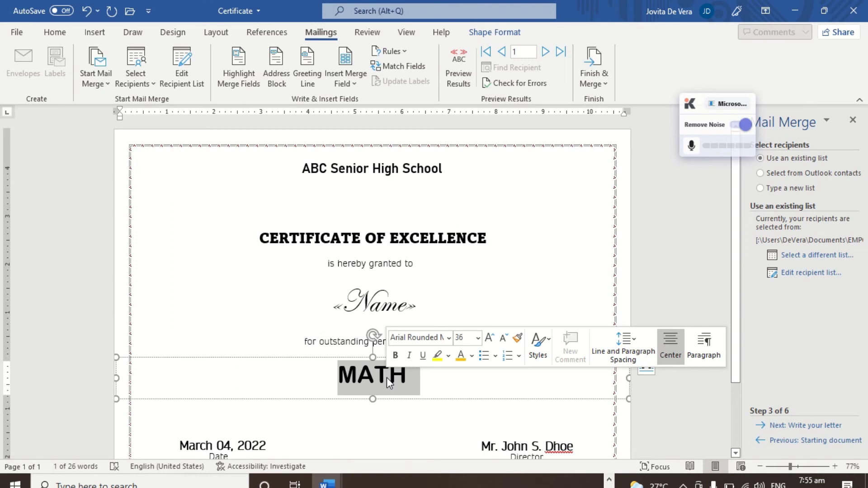
pyautogui.press('Delete')
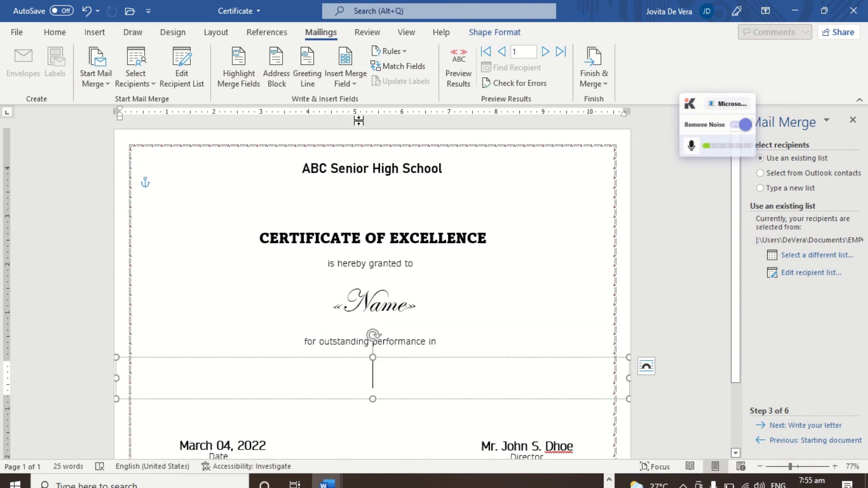
pyautogui.click(355, 84)
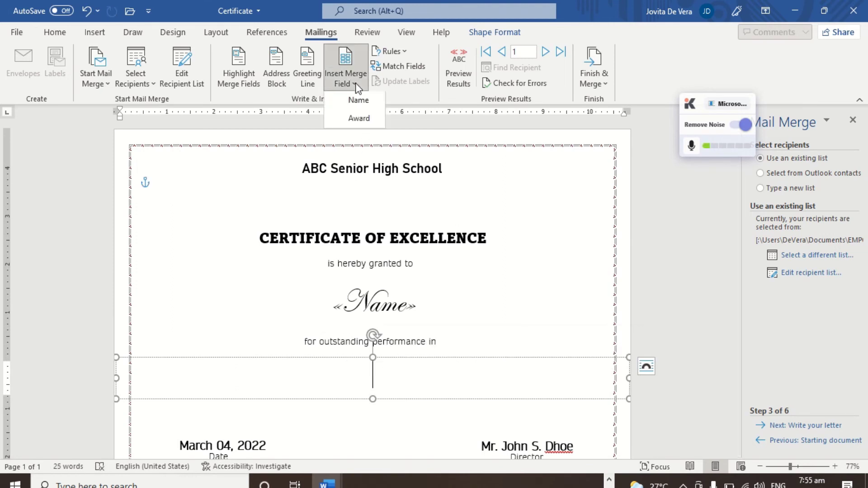
pyautogui.click(357, 119)
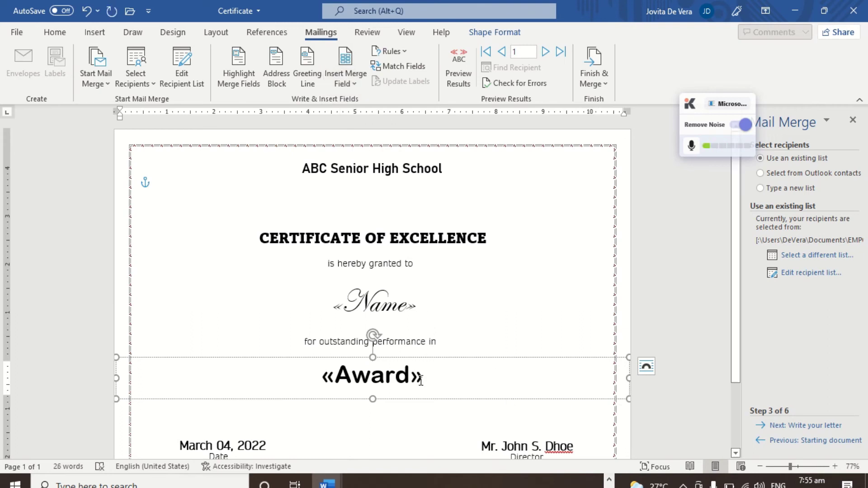
# Step: Preview the merge results on the certificate in place of the Name and Award field placeholders
pyautogui.click(419, 310)
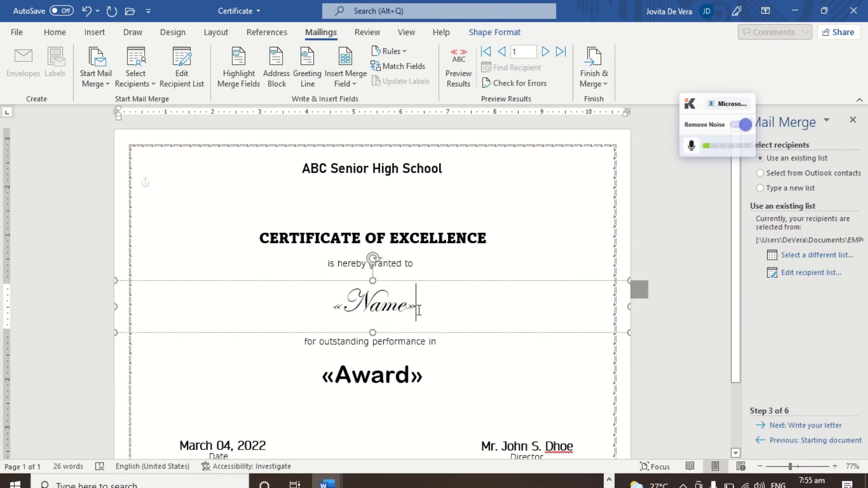
pyautogui.click(423, 379)
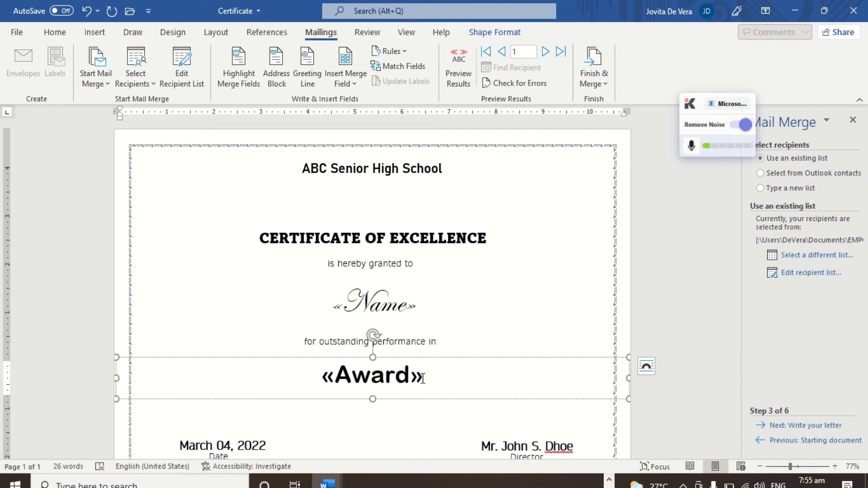
pyautogui.click(271, 325)
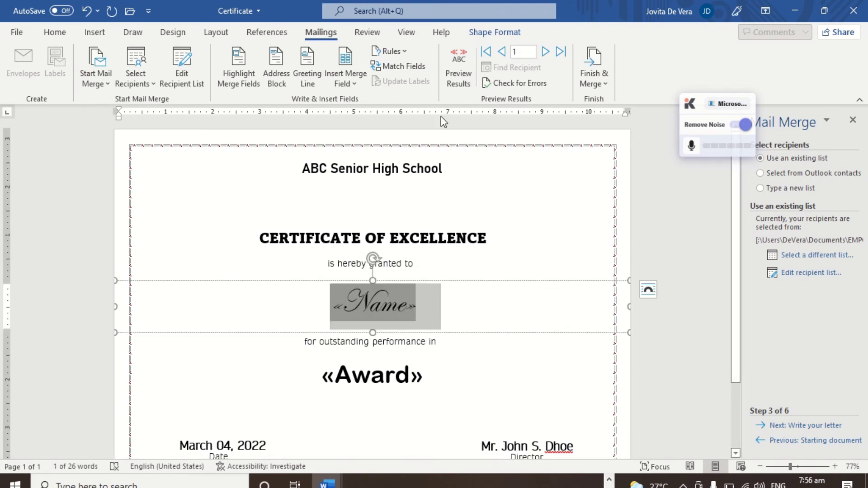
pyautogui.click(460, 56)
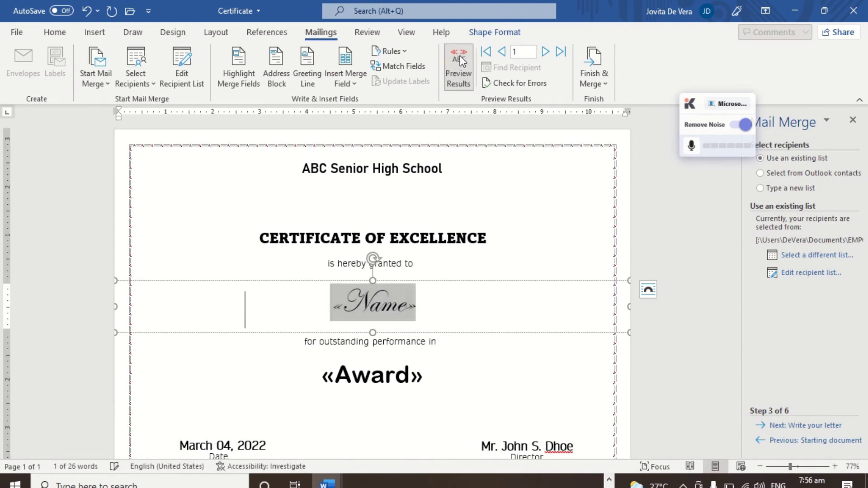
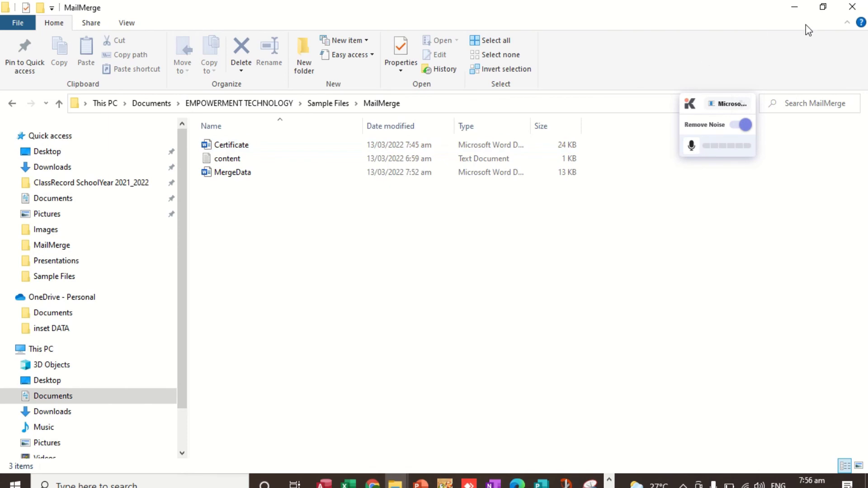
# Step: Open MergeData from the MailMerge folder in File Explorer to review its Name and Award table, and return to the certificate
pyautogui.click(823, 7)
pyautogui.moveTo(374, 54); pyautogui.dragTo(704, 97)
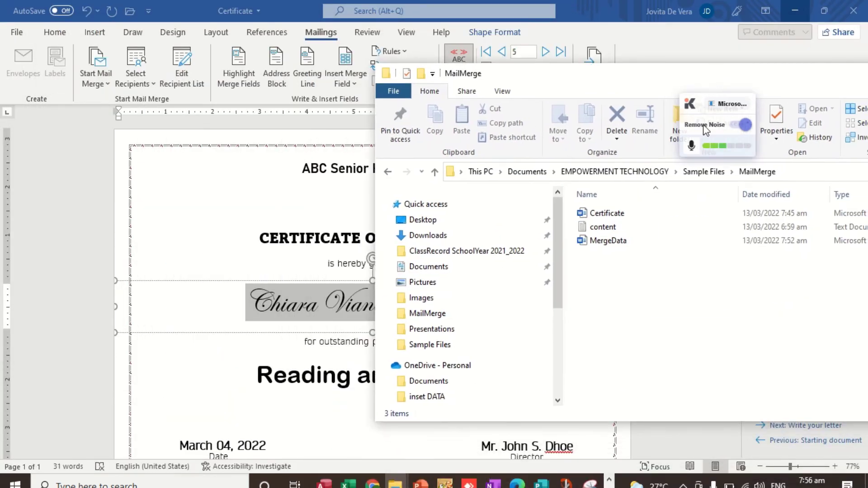
pyautogui.doubleClick(600, 242)
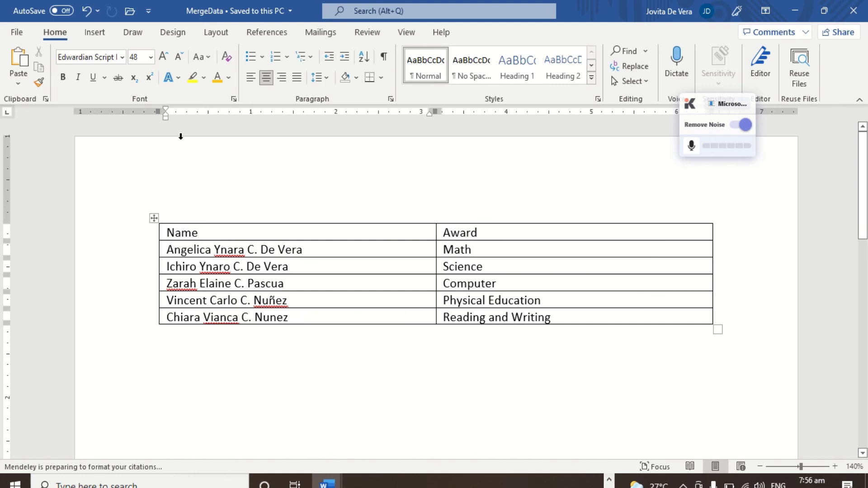
pyautogui.click(645, 315)
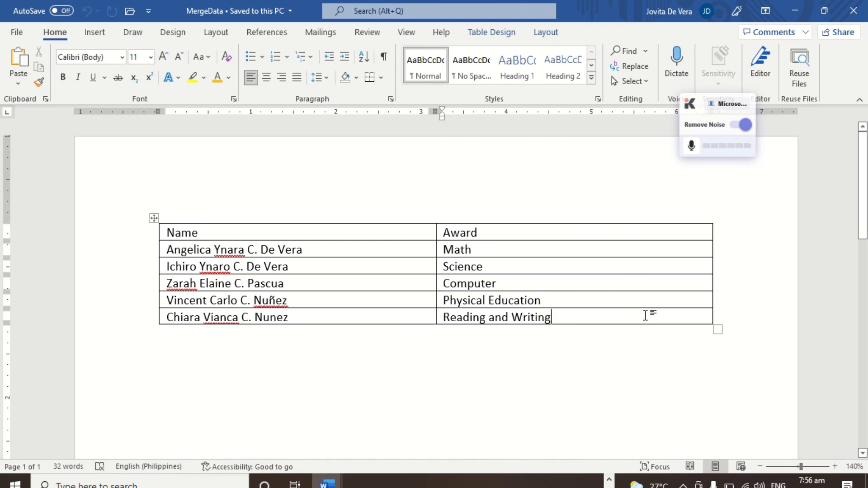
pyautogui.click(17, 33)
pyautogui.click(37, 181)
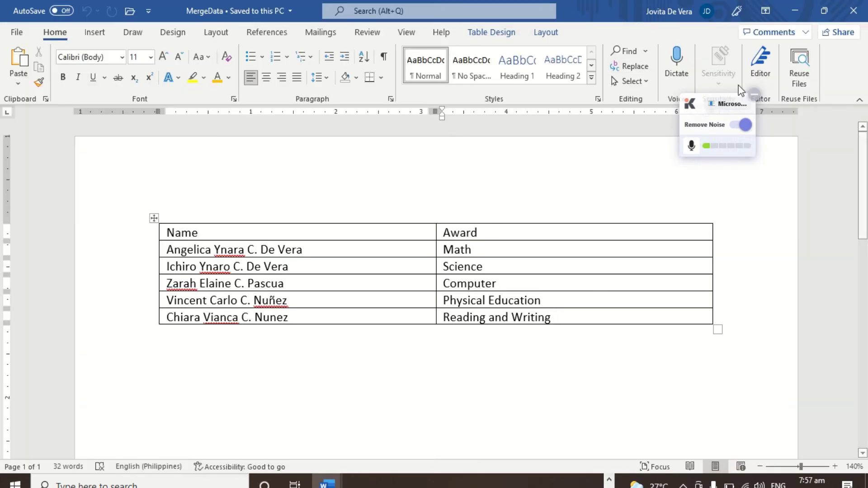
pyautogui.click(796, 8)
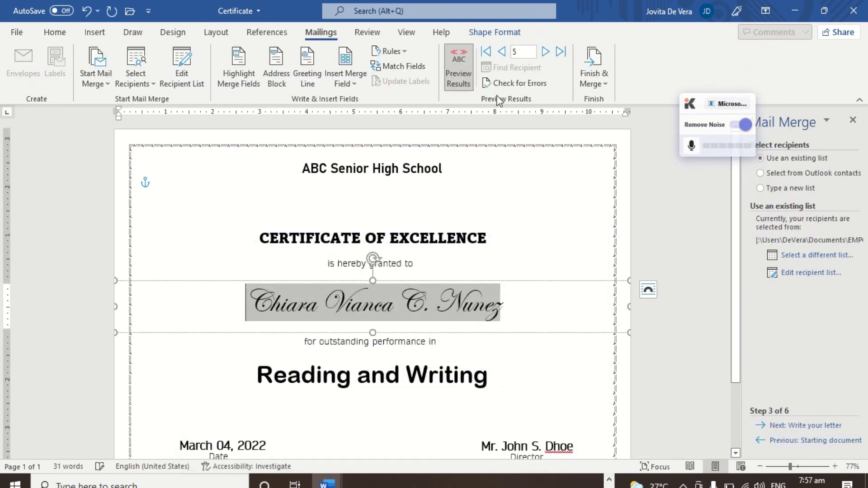
# Step: Browse the previewed certificates backward one record at a time to record 1, checking each recipient's name and award
pyautogui.click(487, 52)
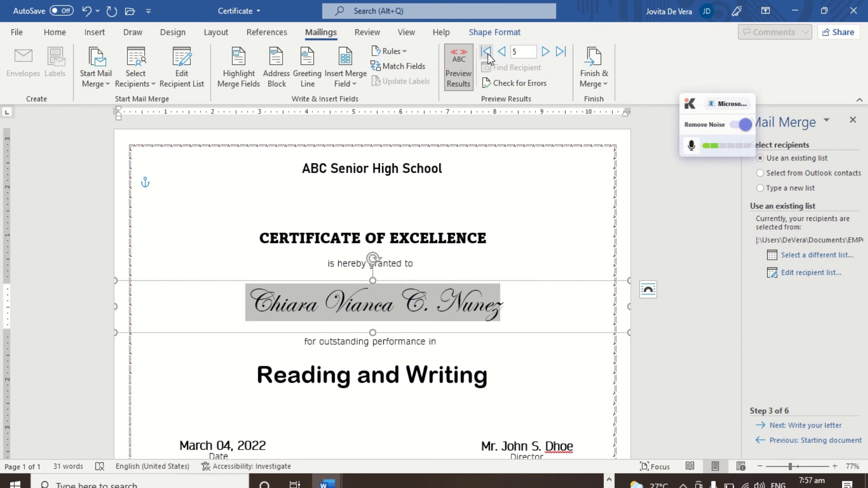
pyautogui.click(560, 51)
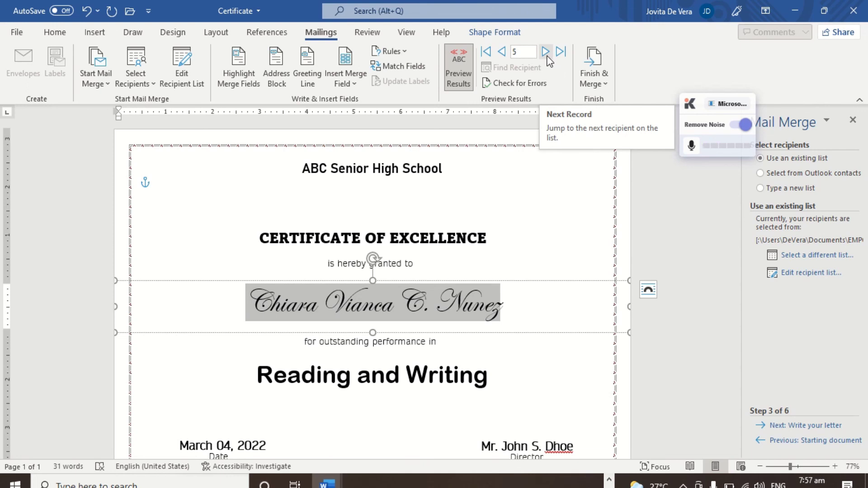
pyautogui.click(502, 52)
pyautogui.click(502, 53)
pyautogui.click(502, 52)
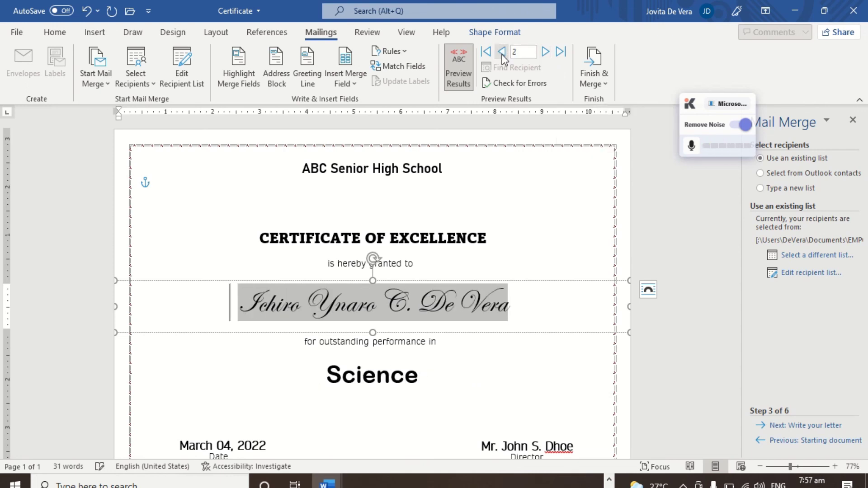
pyautogui.click(502, 52)
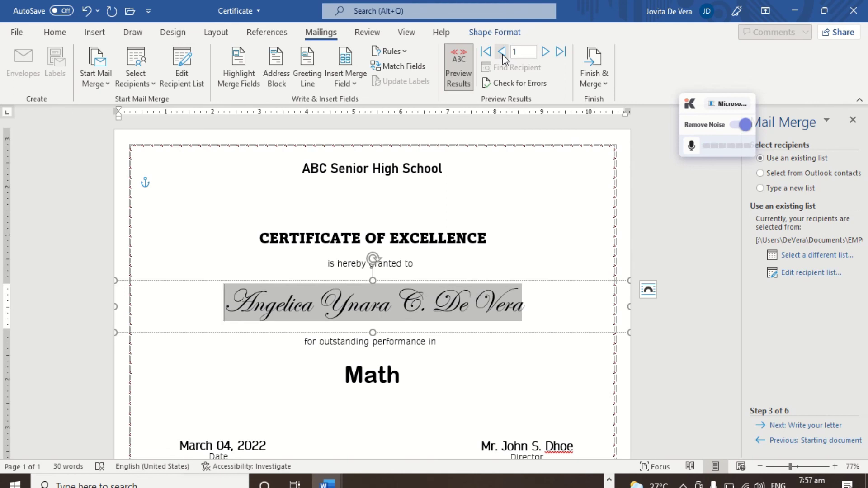
pyautogui.moveTo(387, 29)
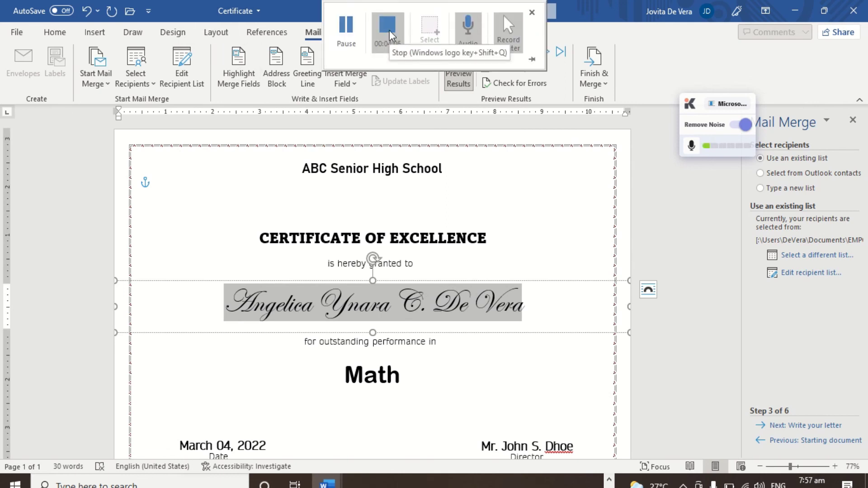
pyautogui.click(389, 34)
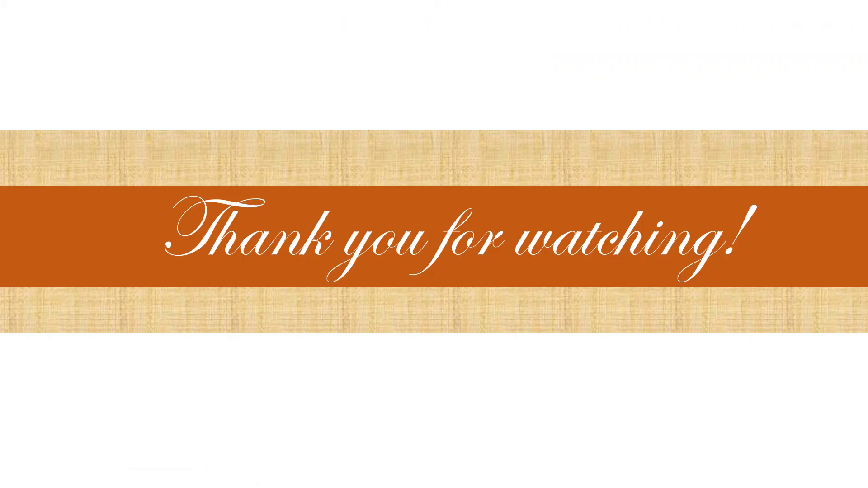